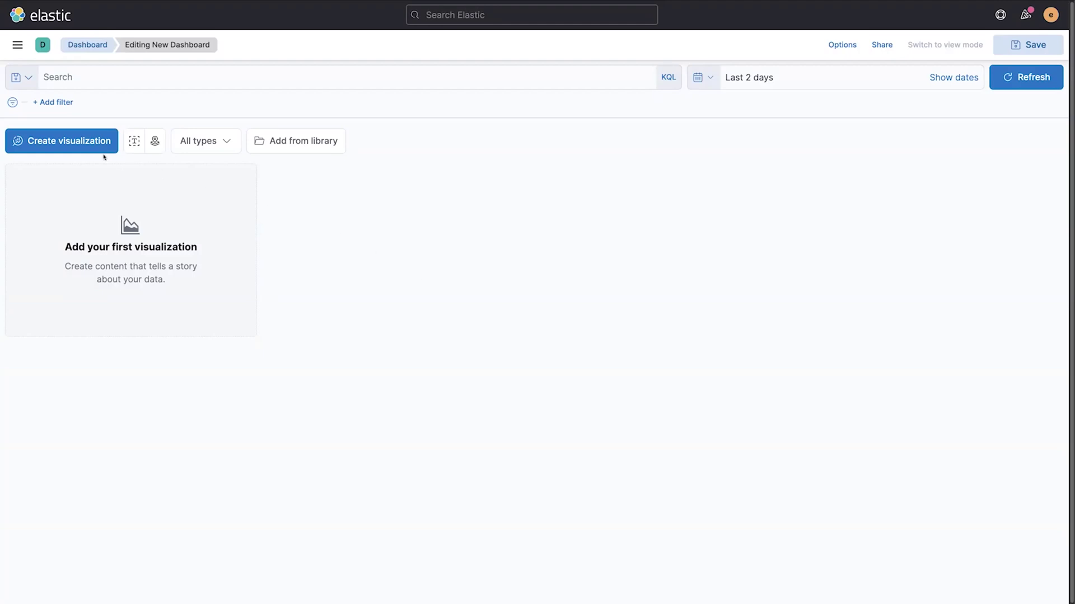
click(82, 147)
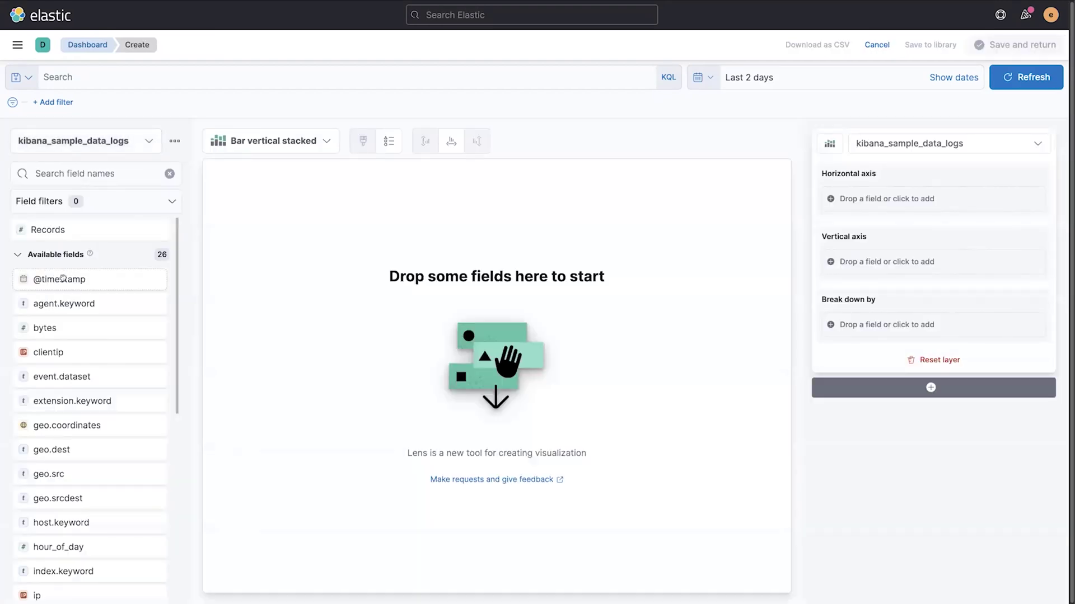
drag(62, 279, 381, 296)
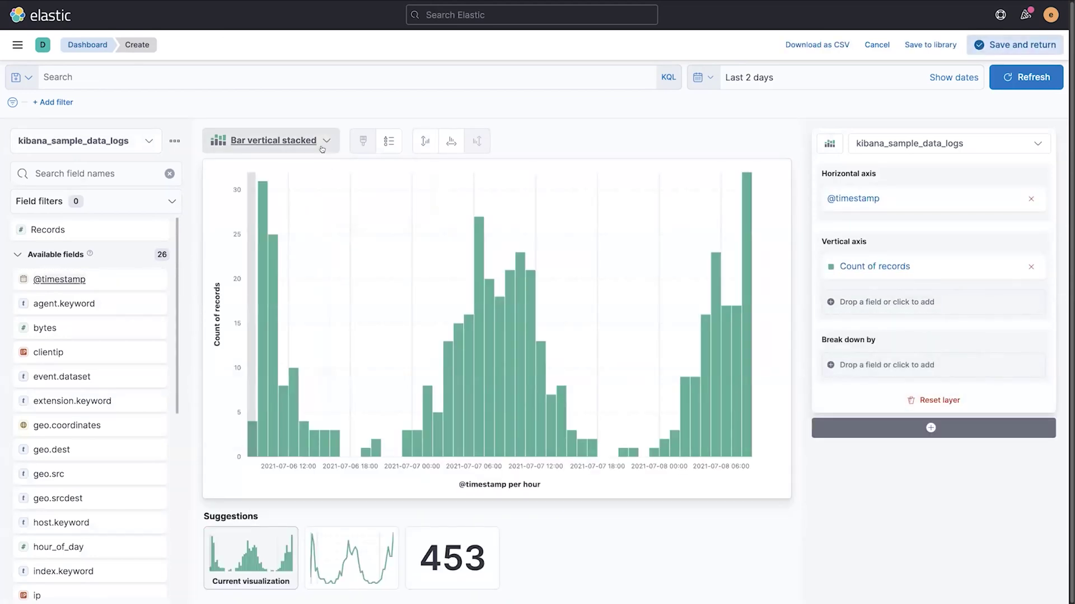
click(322, 142)
scroll(263, 336, down, 3)
click(257, 405)
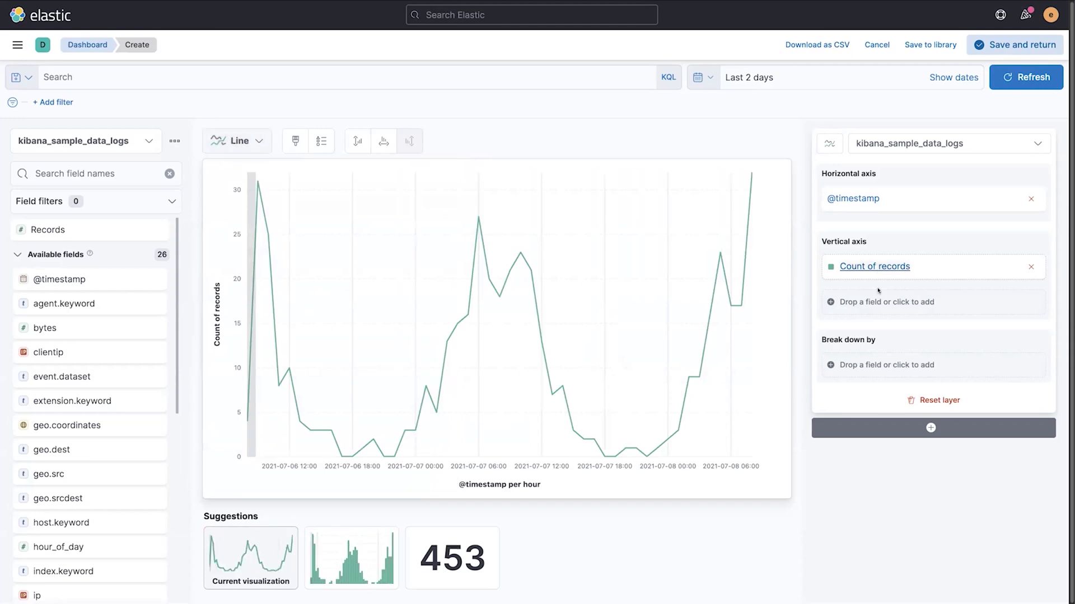
drag(879, 291, 881, 300)
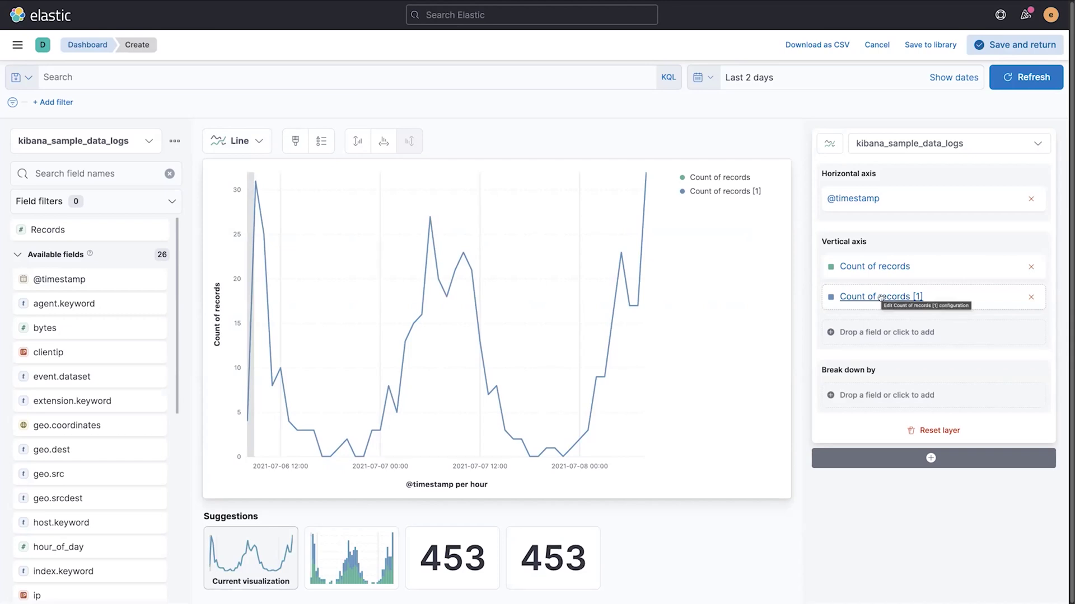
- Give the Count of records [1] series a 1 week ago (1w) time shift
click(881, 296)
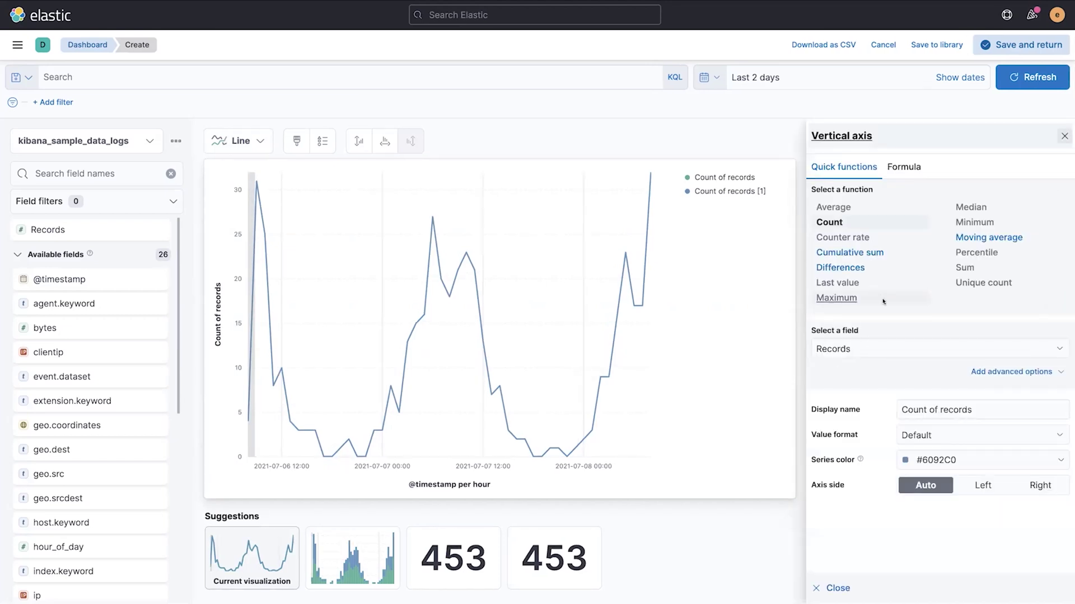
click(1010, 372)
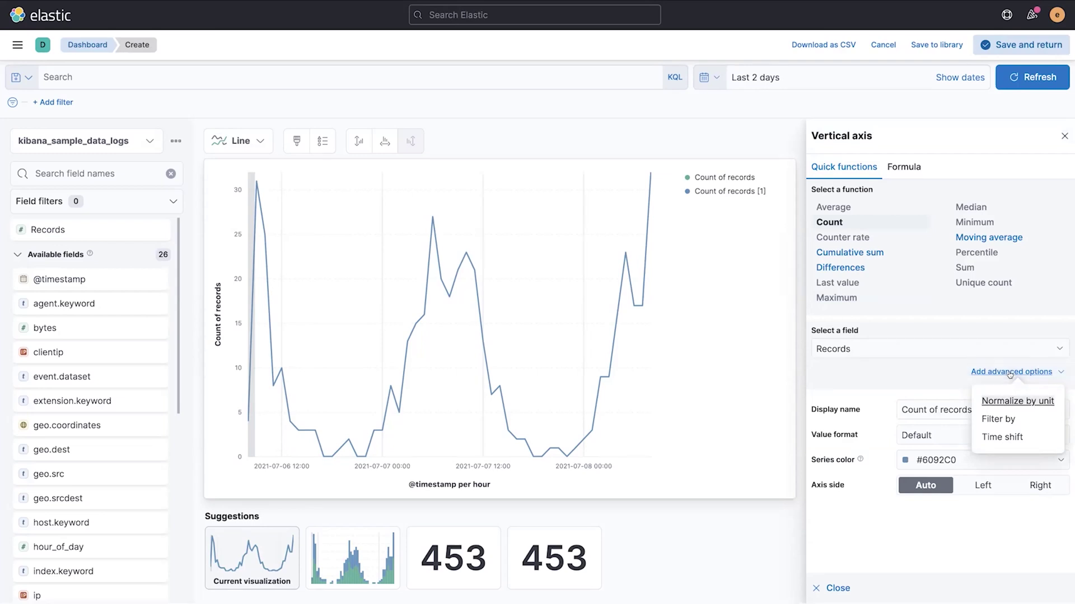
click(1003, 438)
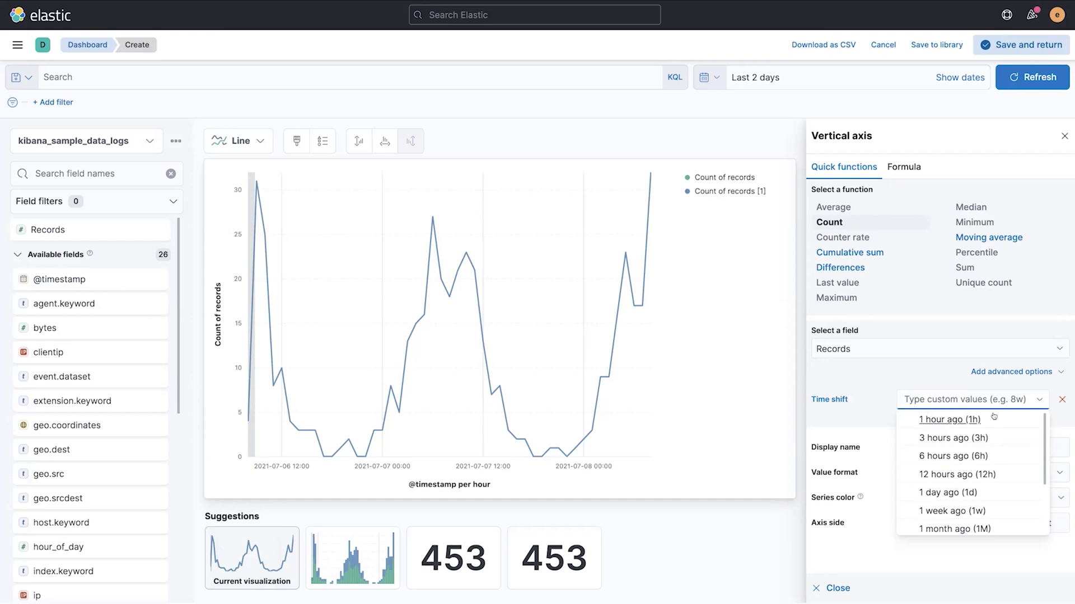
click(960, 512)
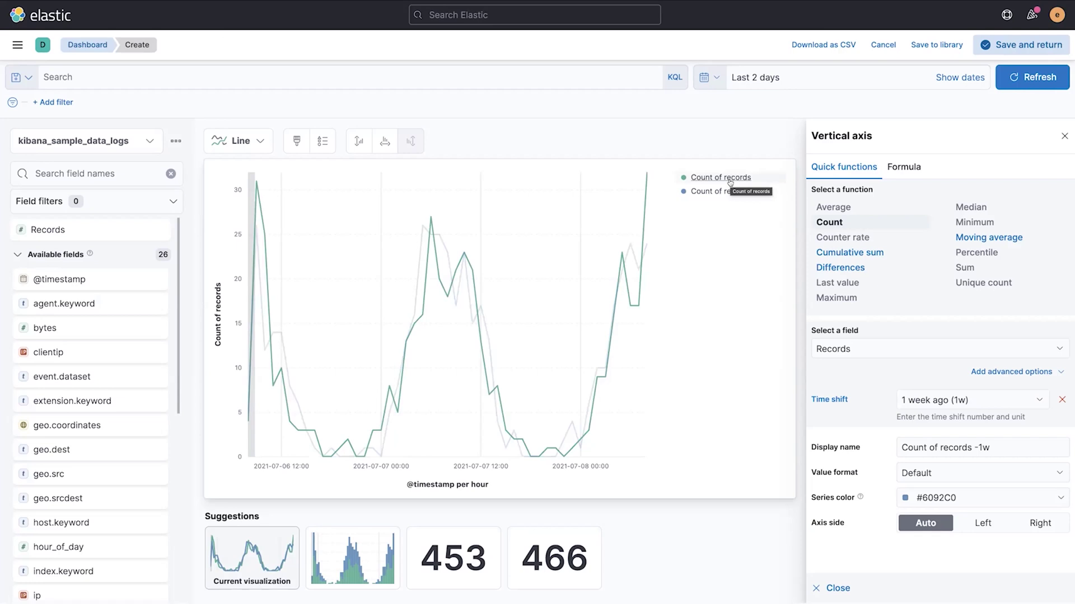
click(1062, 140)
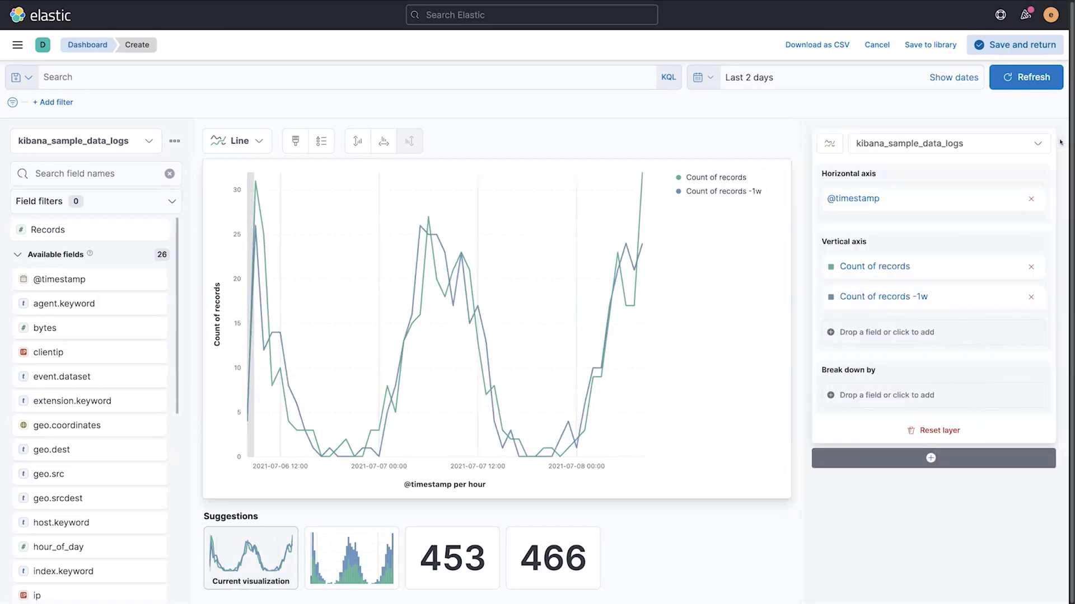
- Remove Count of records and turn the -1w series into formula count() - count(shift='1w')
click(1032, 268)
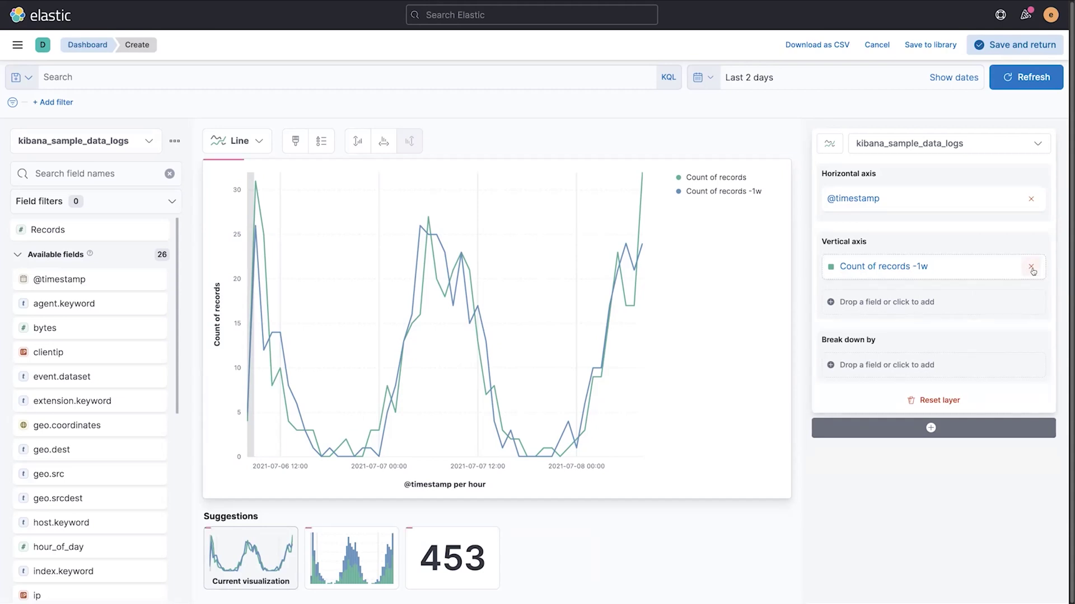
click(888, 268)
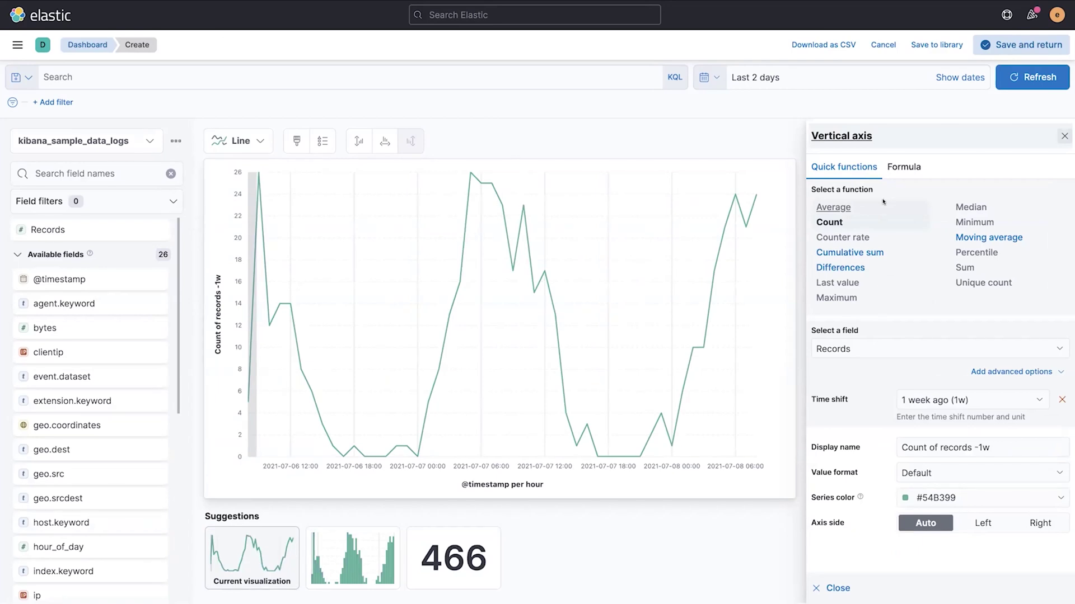
click(905, 169)
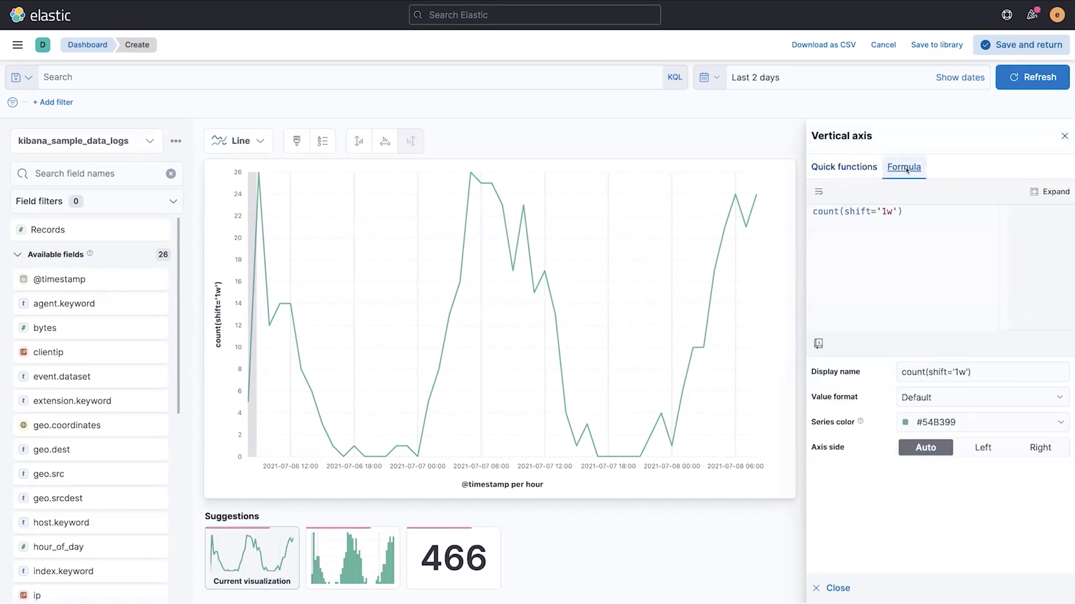
click(915, 214)
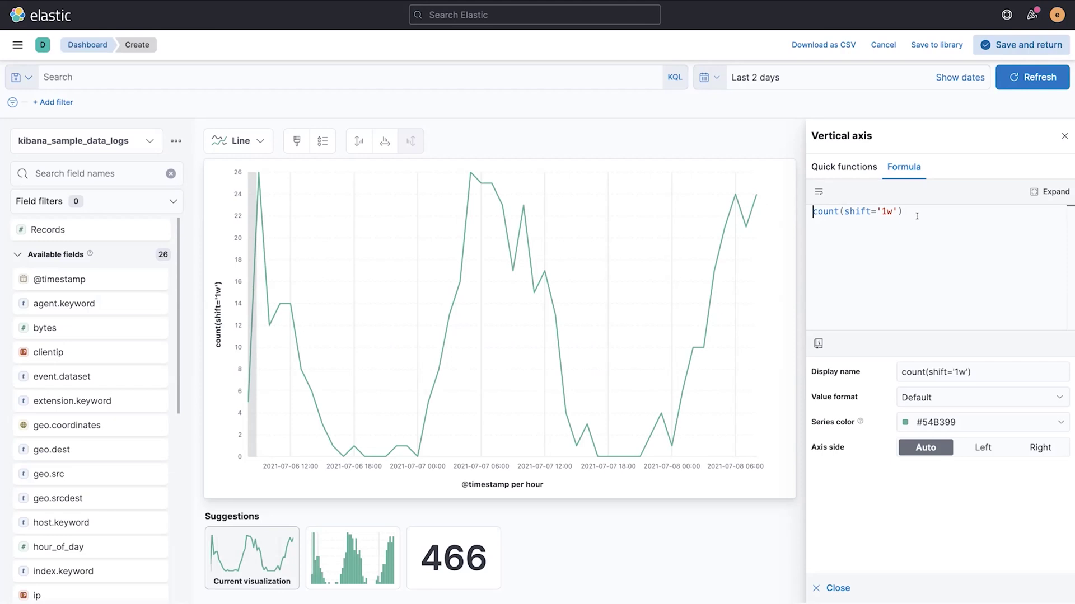
text(count)
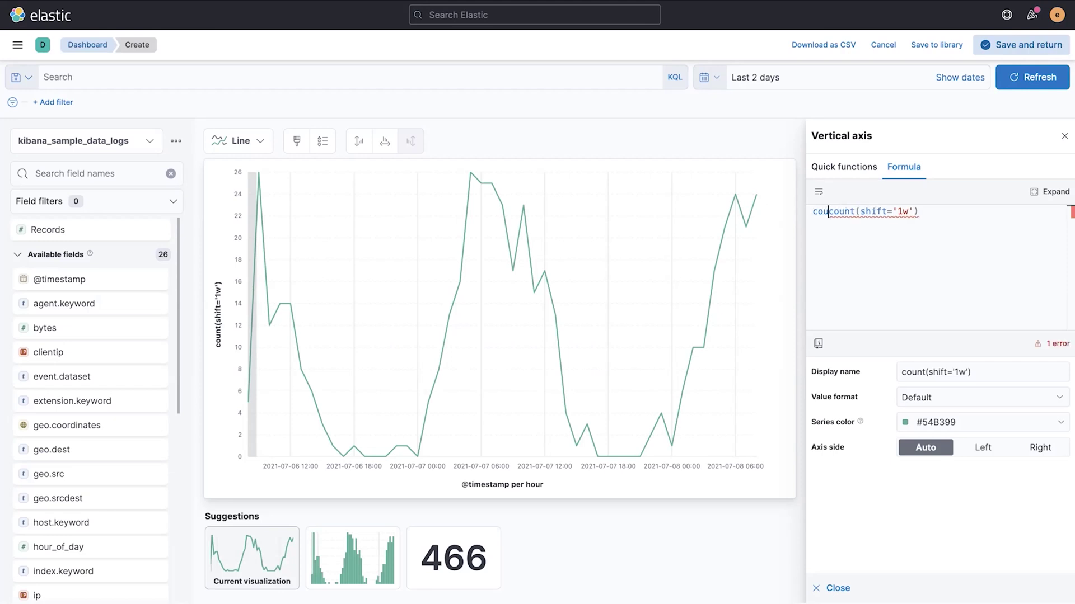
text(() )
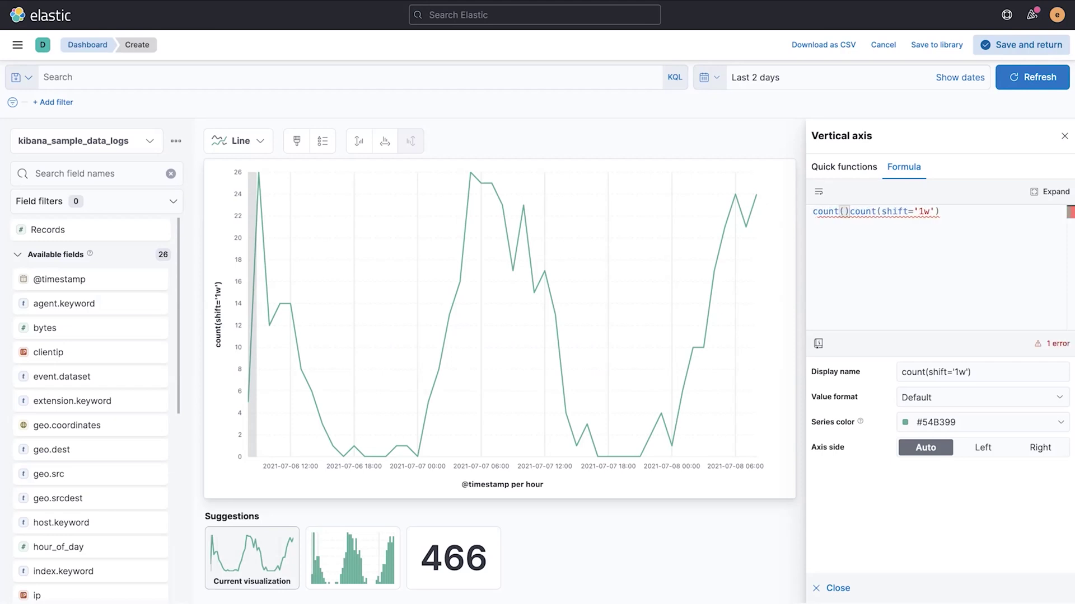
text(-)
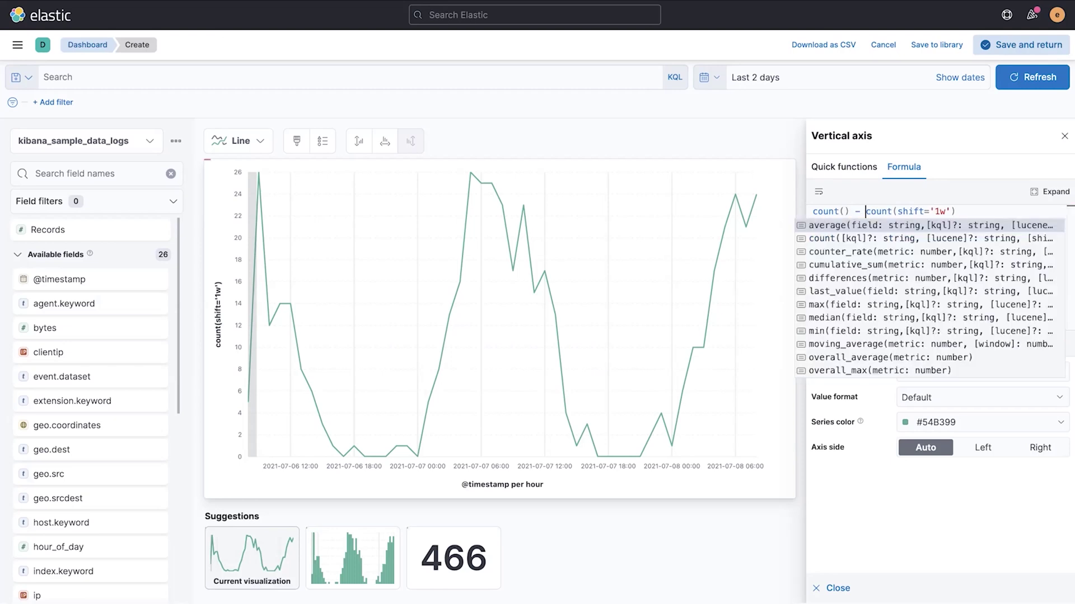
click(972, 213)
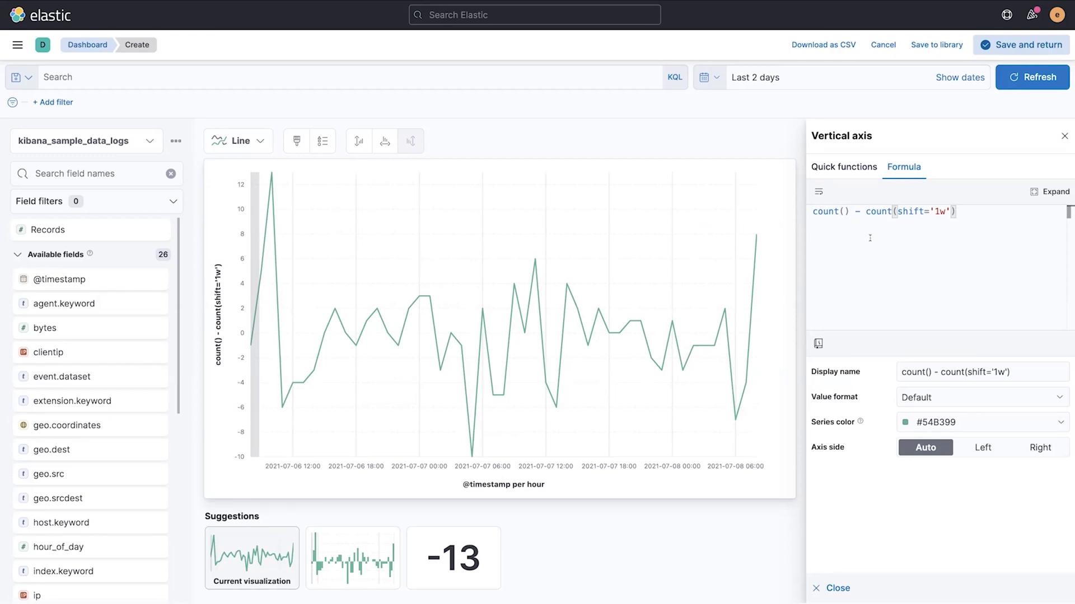
- Browse the formula reference, reading the Filter ratio and Percent of total examples and Math functions
click(818, 343)
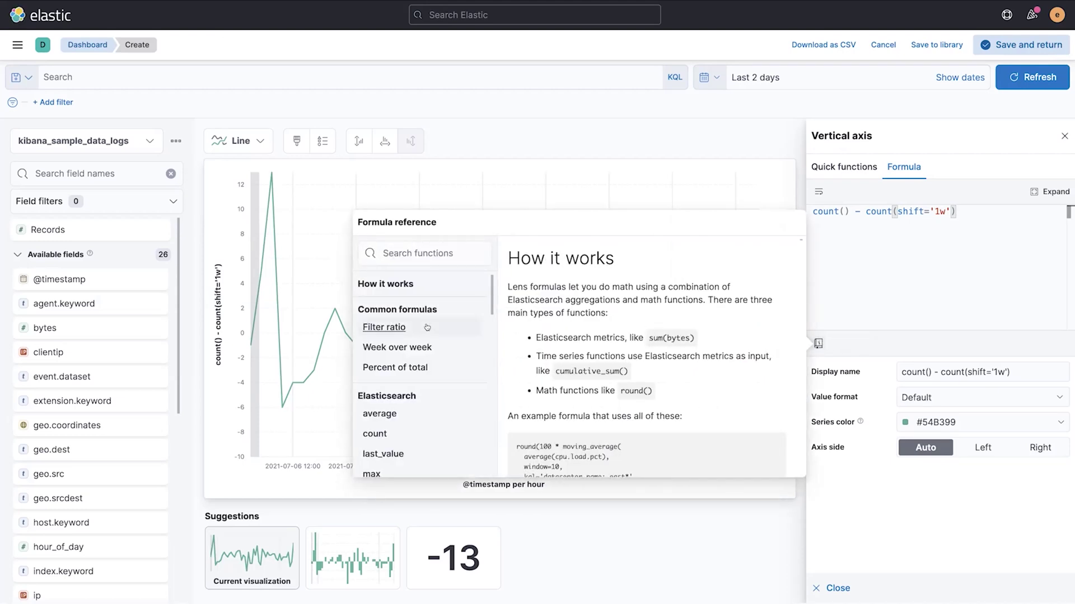
click(409, 331)
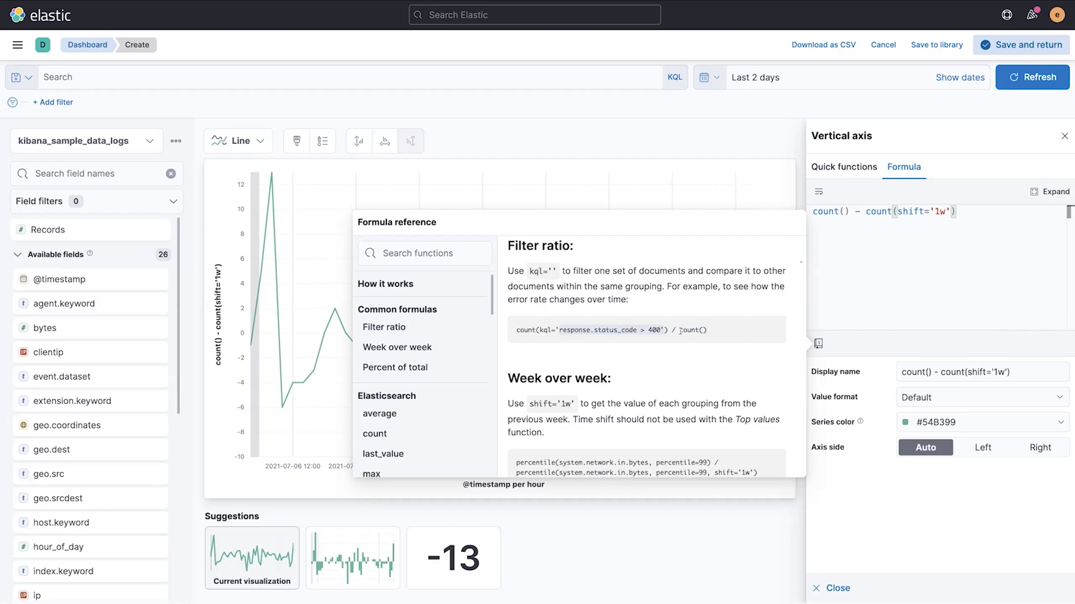
click(727, 337)
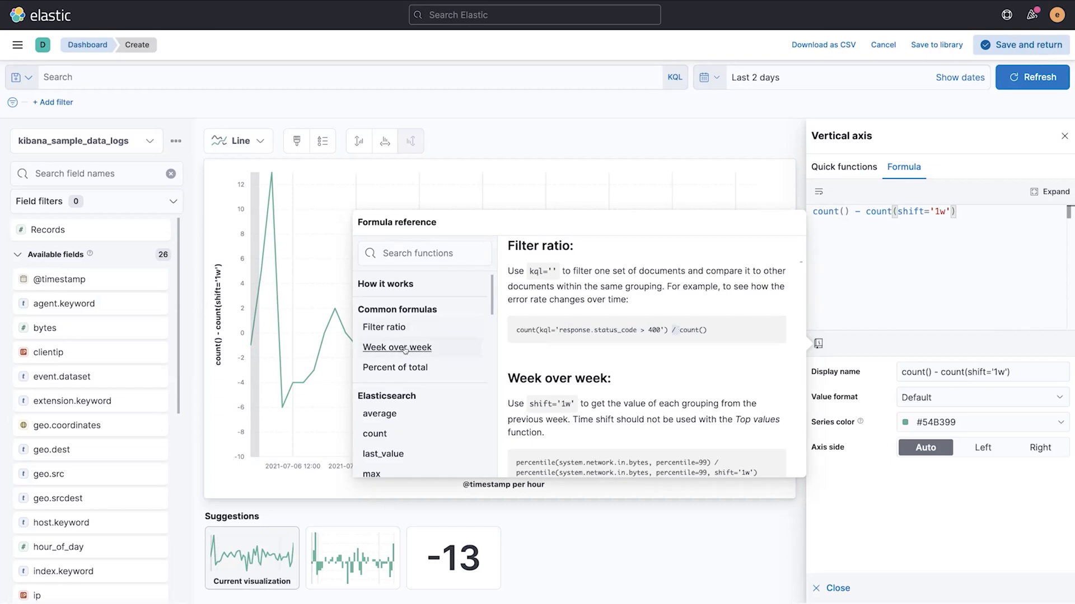
click(399, 365)
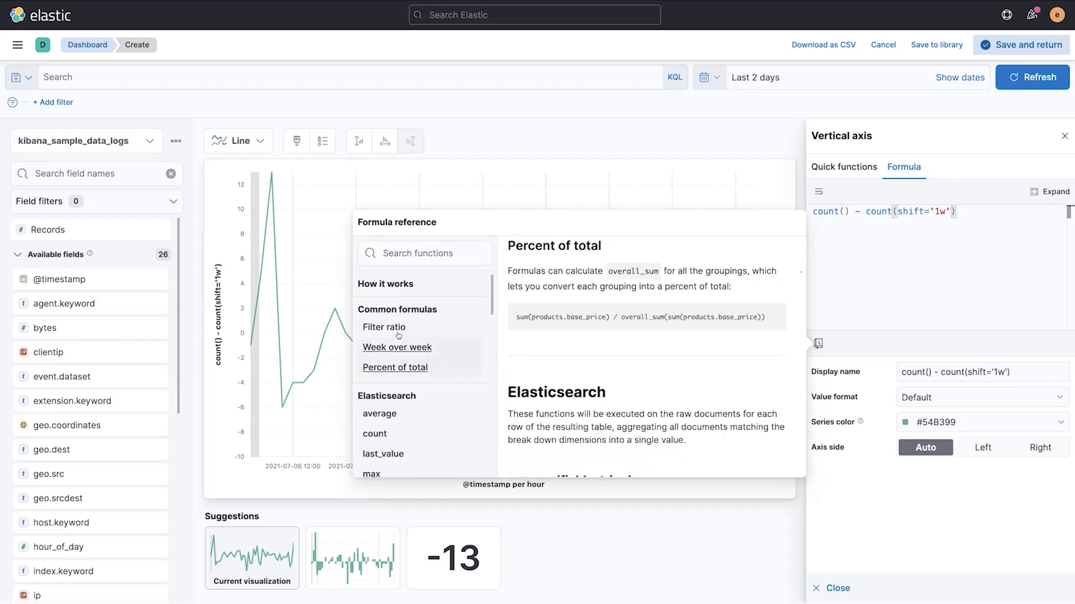
scroll(413, 375, down, 4)
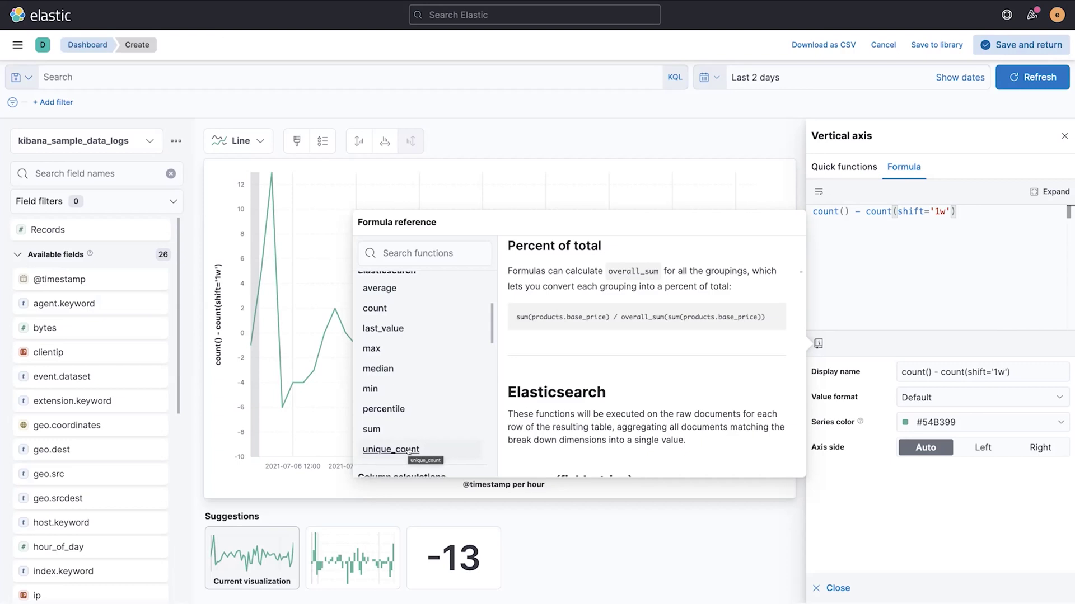
scroll(408, 450, down, 3)
scroll(408, 447, down, 1)
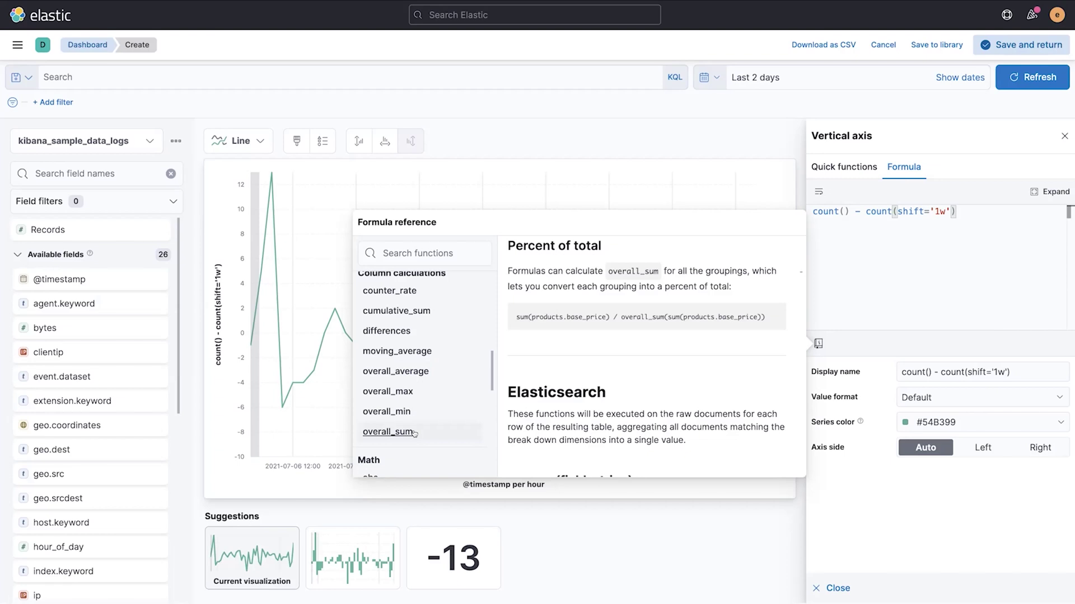
scroll(415, 432, down, 3)
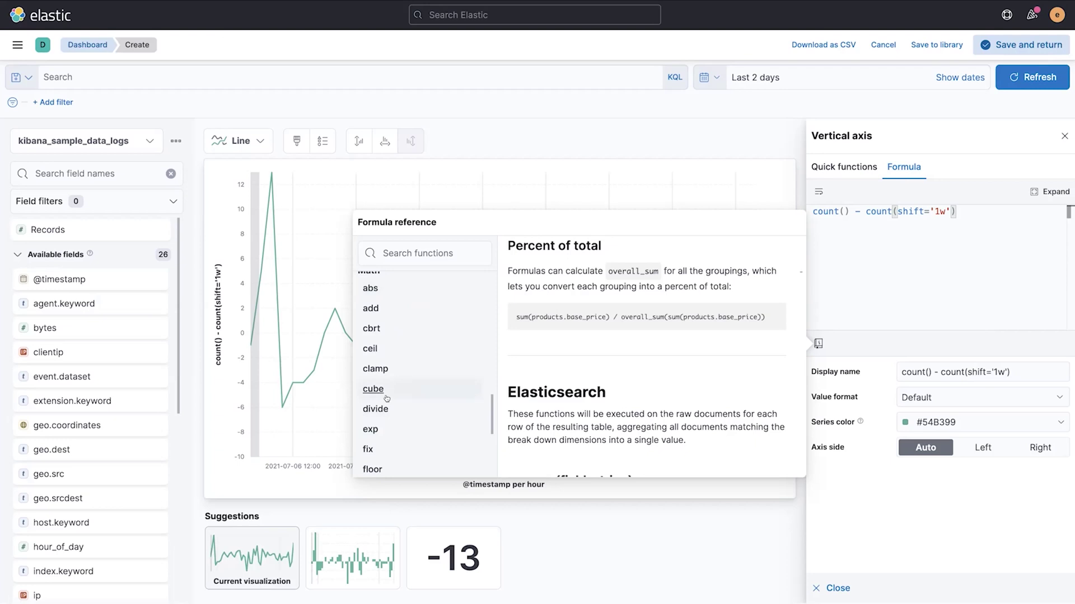
- Replace the formula with sum(bytes) in the expanded formula editor
click(1002, 253)
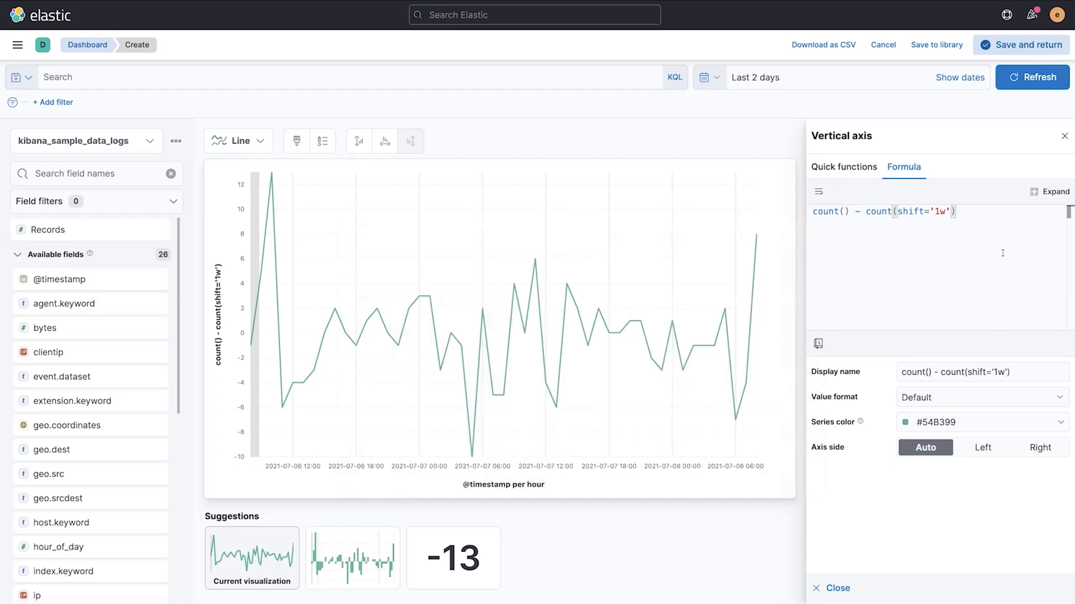
click(1056, 193)
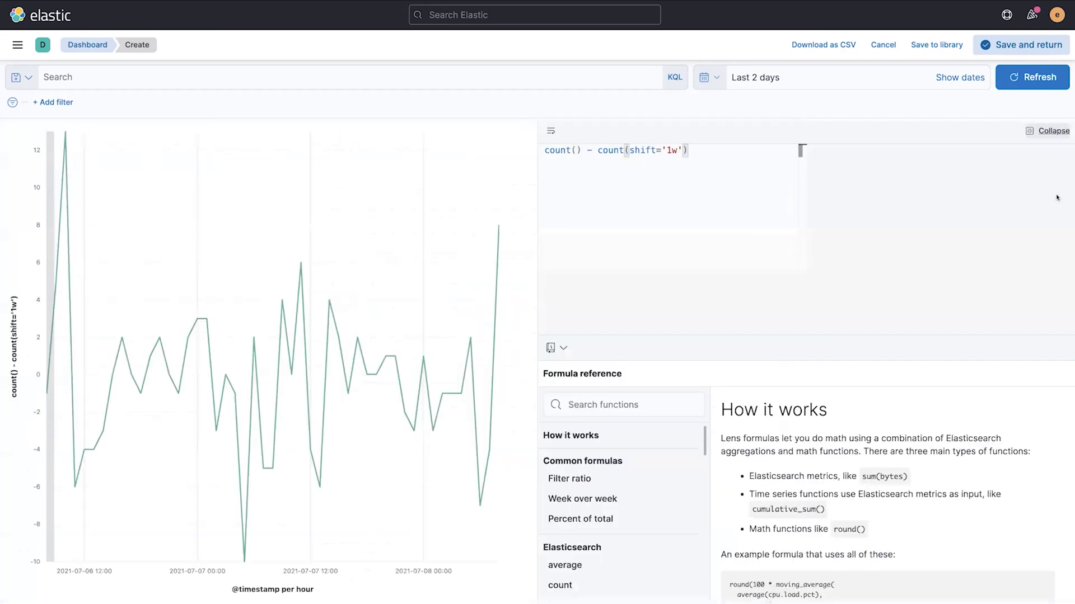
key(ctrl+a)
text(average()
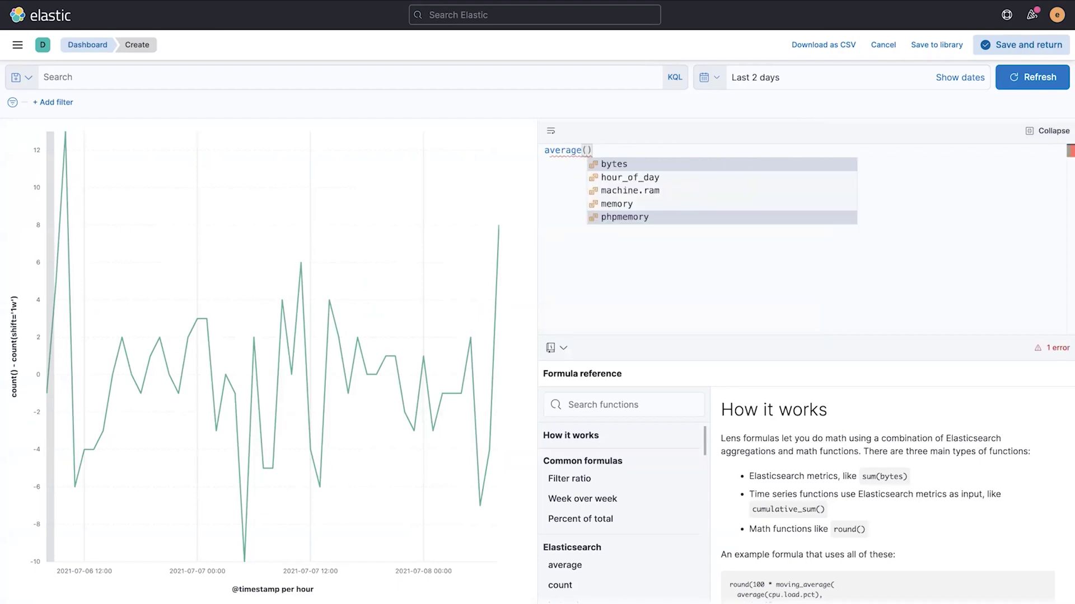
click(662, 163)
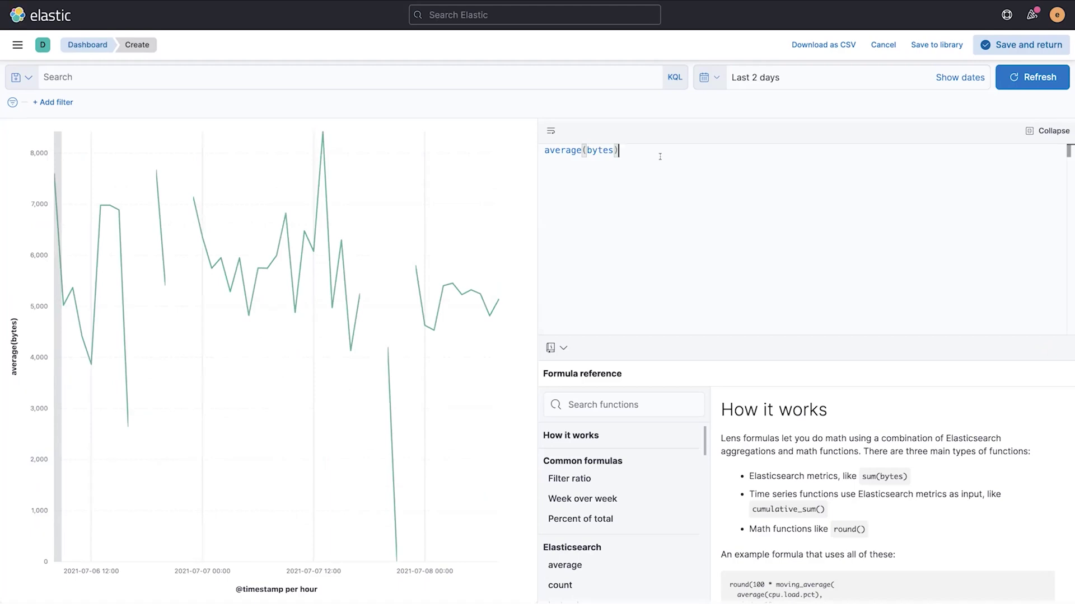
key(Left)
key(Left)
key(Left)
key(Left)
key(Left)
key(Left)
key(Left)
key(BackSpace)
key(BackSpace)
key(BackSpace)
key(BackSpace)
key(BackSpace)
key(BackSpace)
key(BackSpace)
text(sum)
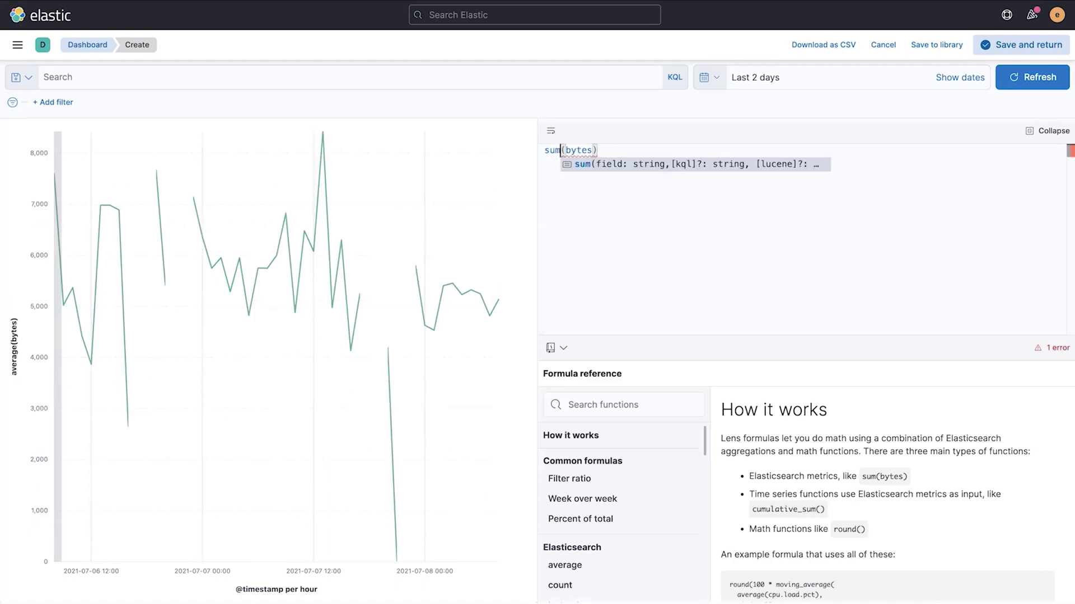
key(End)
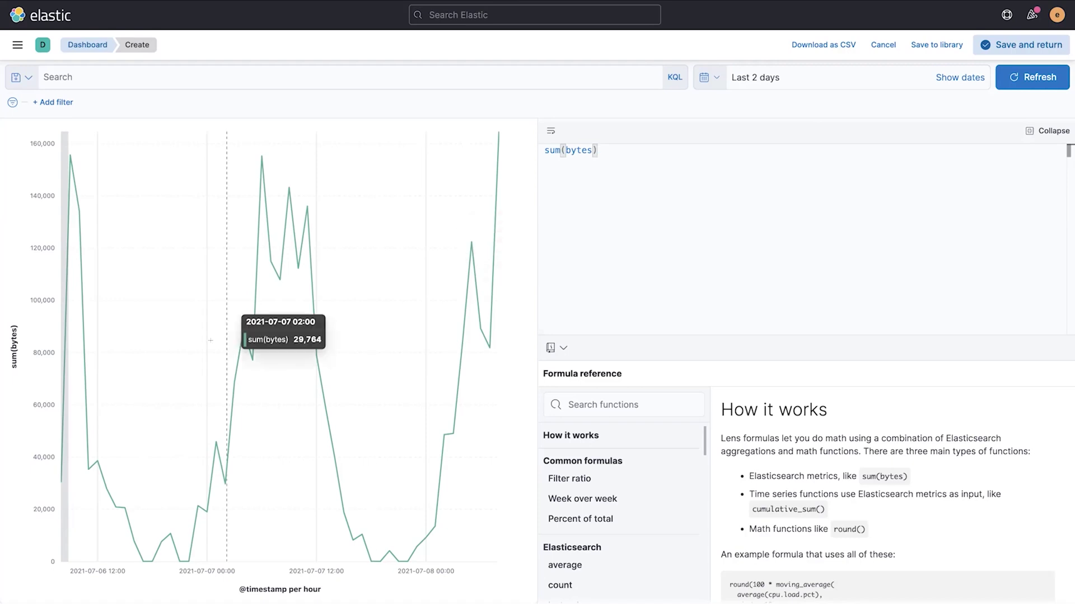
- Append / overall_sum(sum(bytes)) to complete the share-of-total-bytes formula
mouse_move(243, 334)
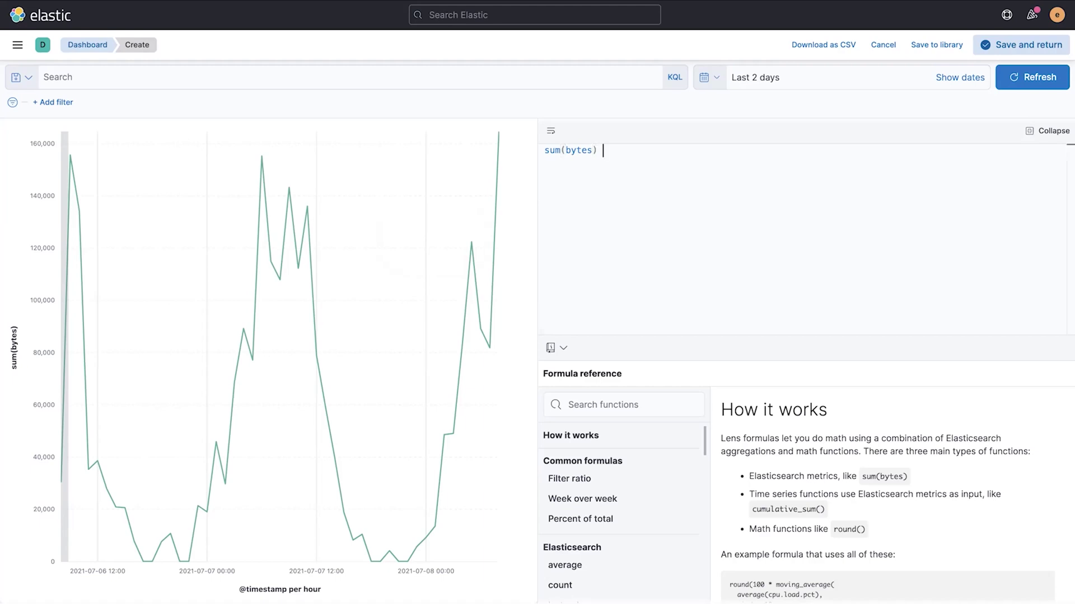
text(/ overall)
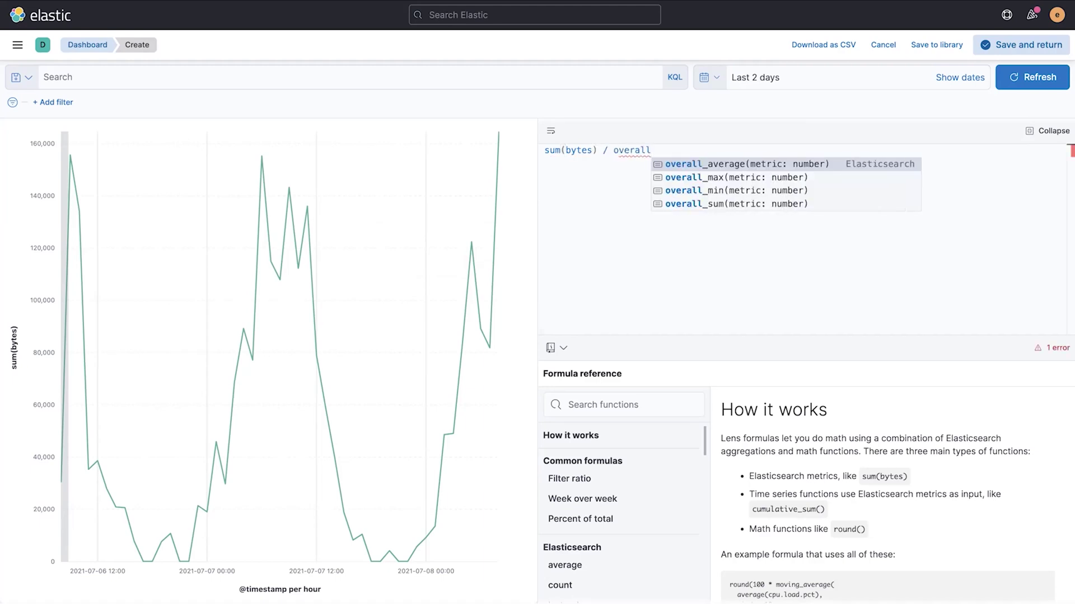
text(_sum)
key(Return)
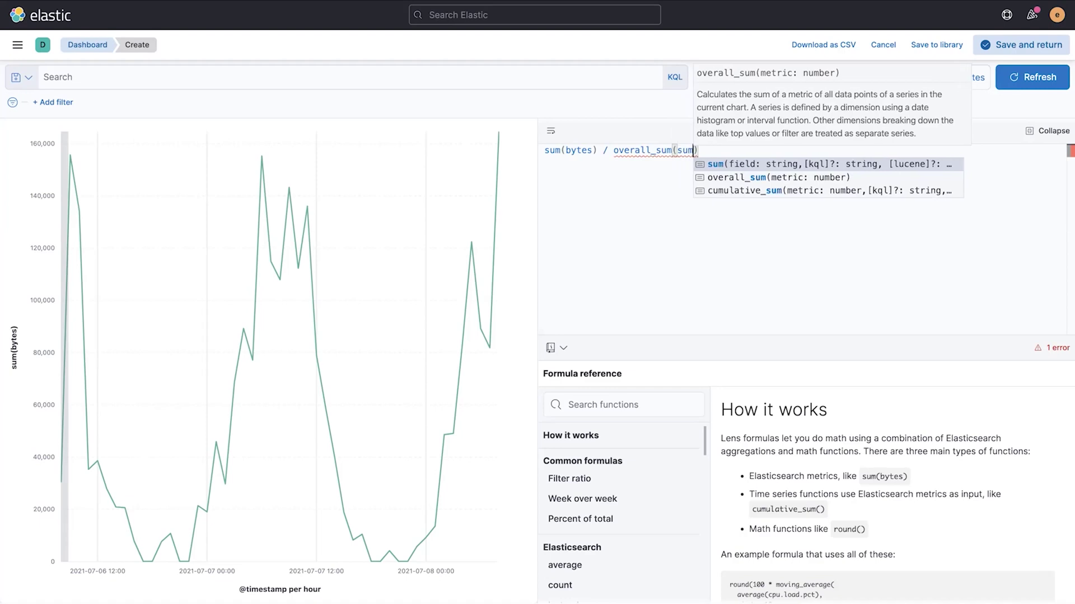
key(Return)
key(Return)
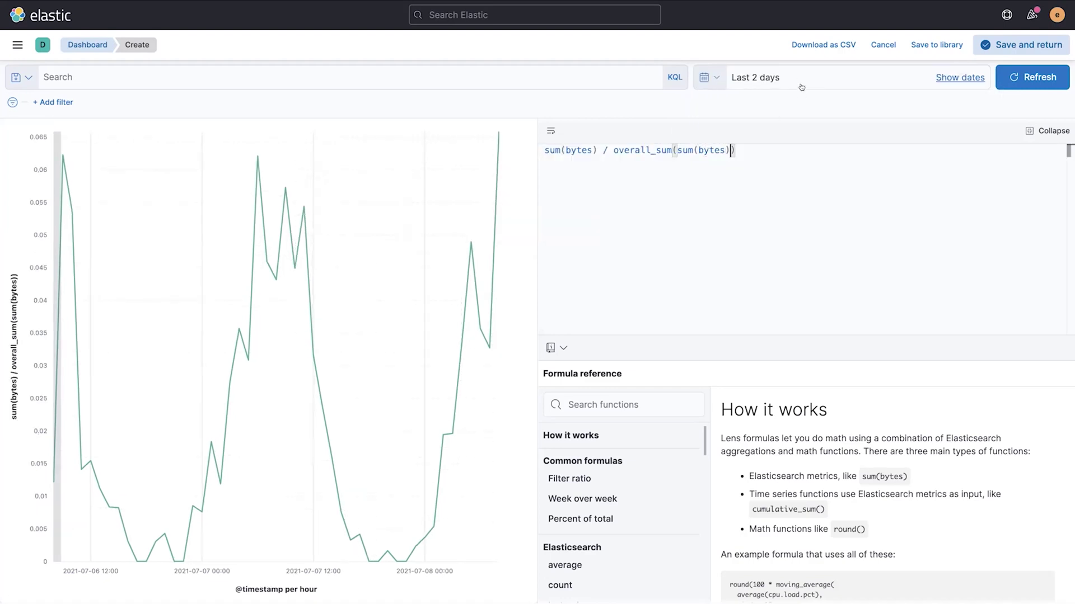
- Set the series value format to Percent and its display name to 'percent of overall bytes'
mouse_move(258, 161)
click(1052, 131)
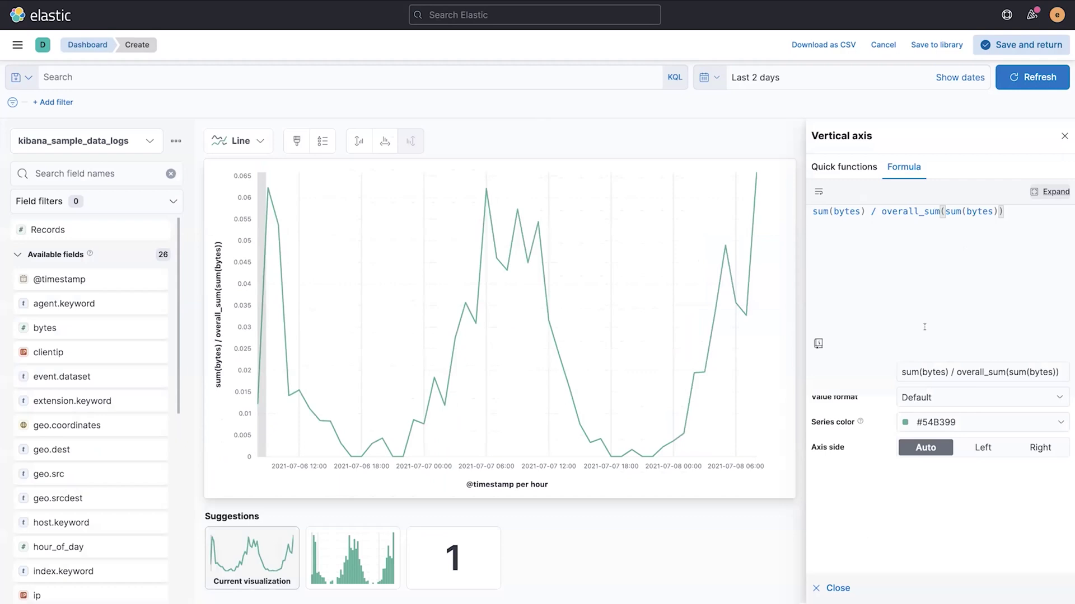
click(962, 399)
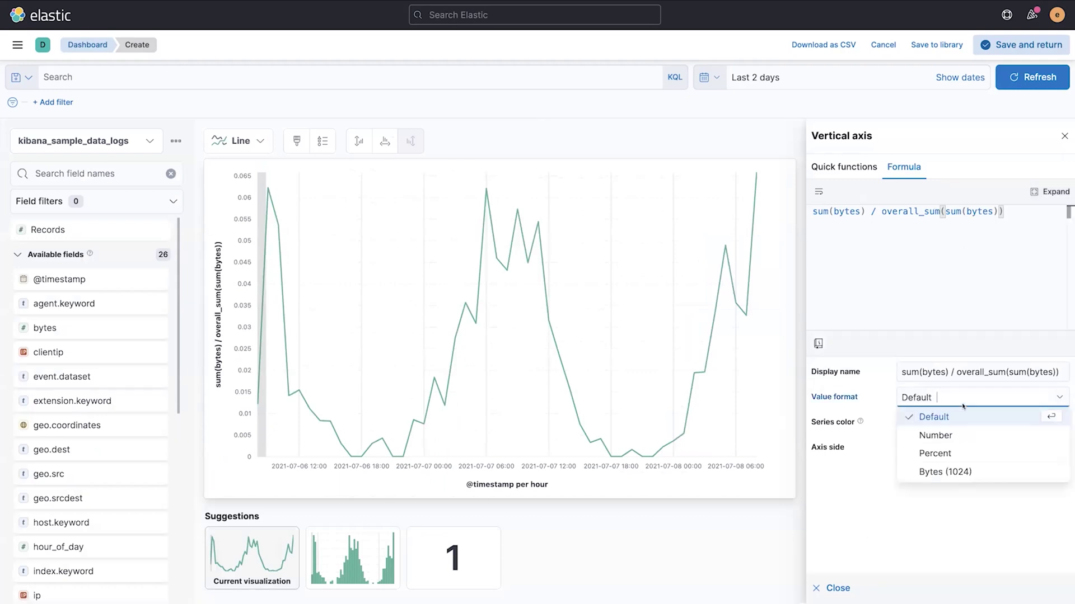
click(943, 455)
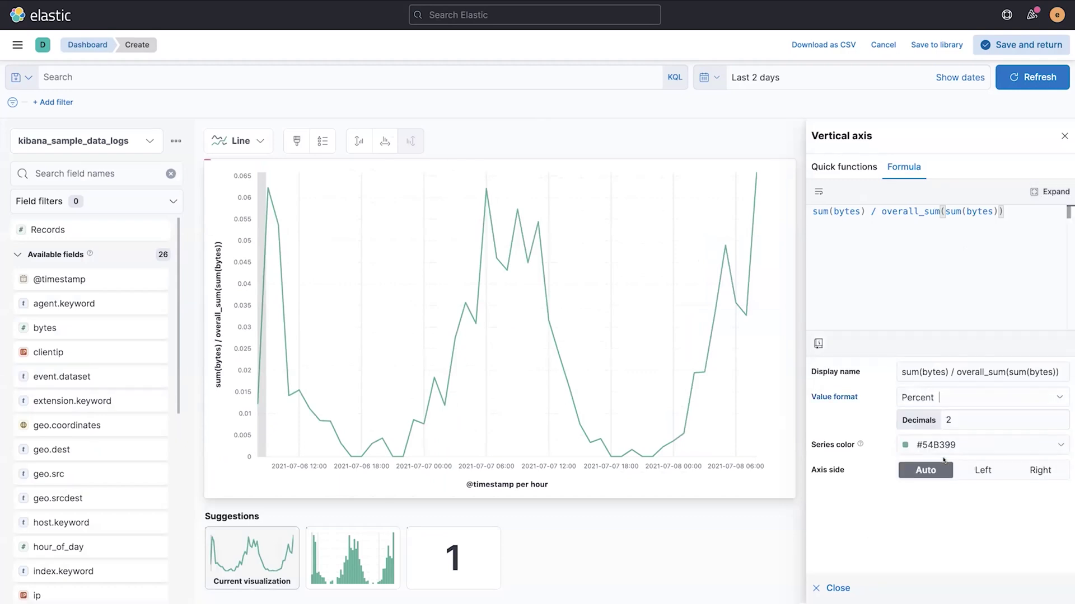
click(964, 372)
key(ctrl+a)
text(perce)
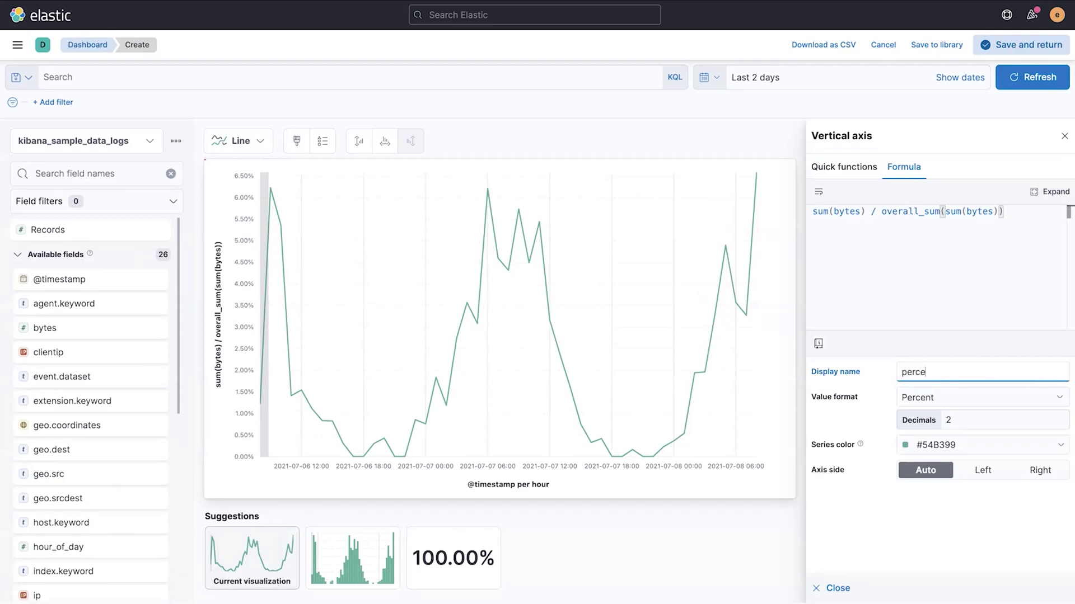
text(nt of overall )
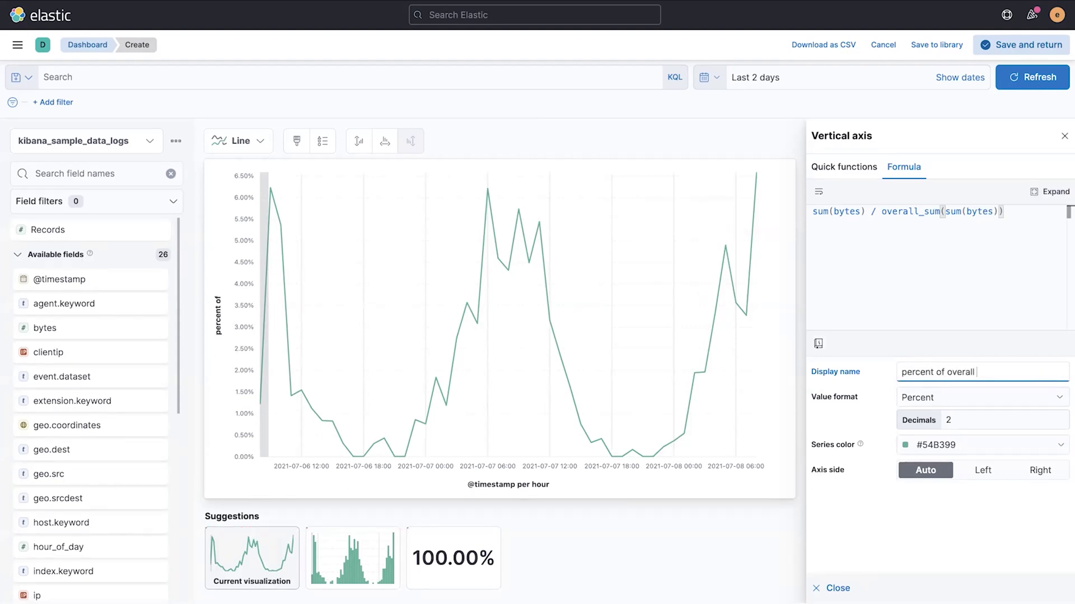
text(bytes)
click(1064, 137)
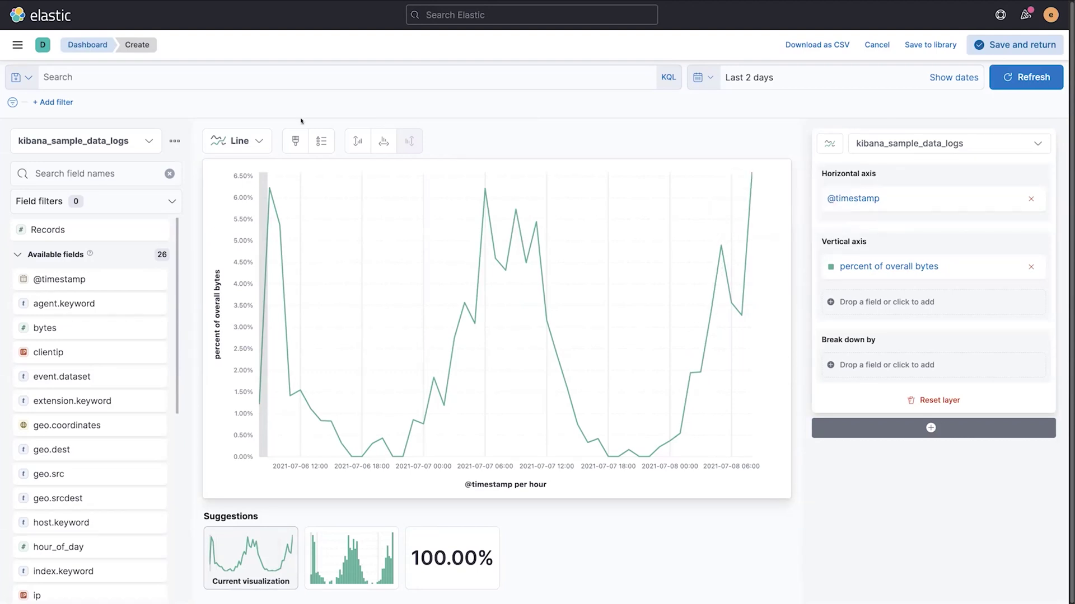
- Switch the chart type to Table and color the percent of overall bytes cells by value
click(256, 141)
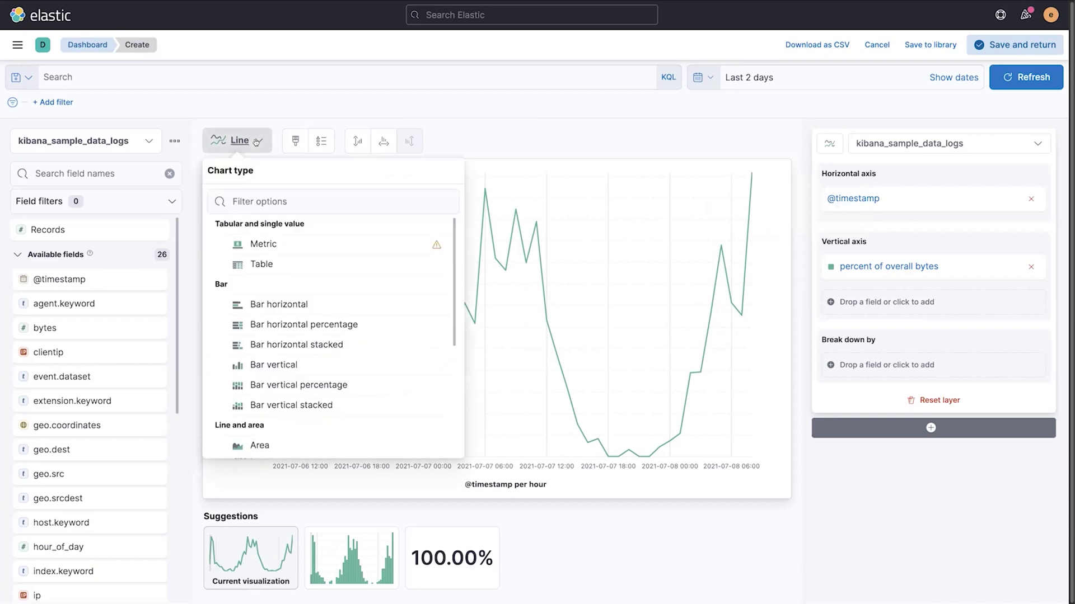
click(264, 264)
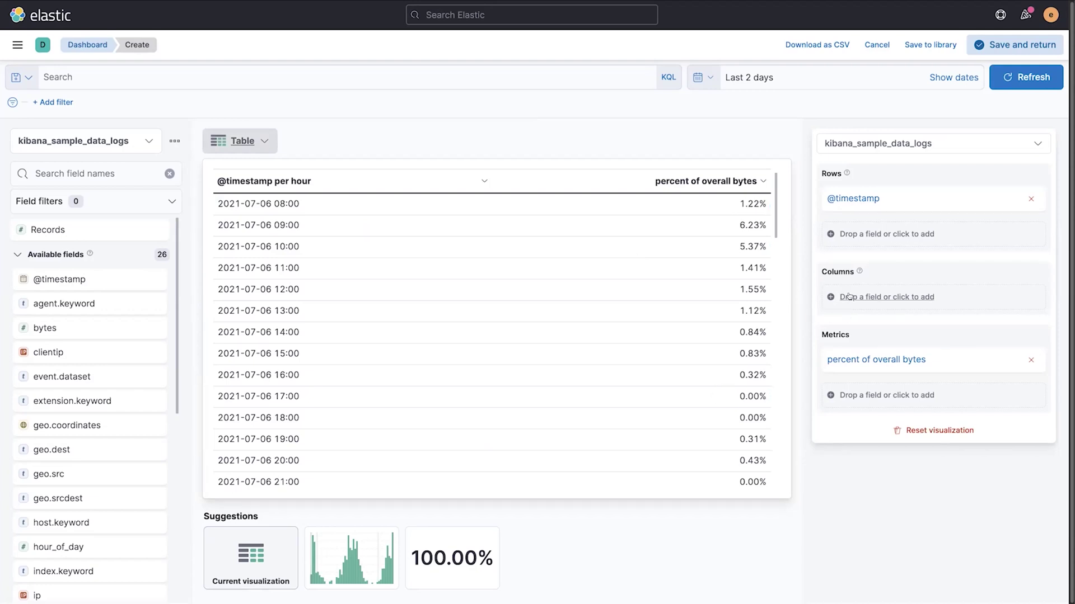
click(876, 361)
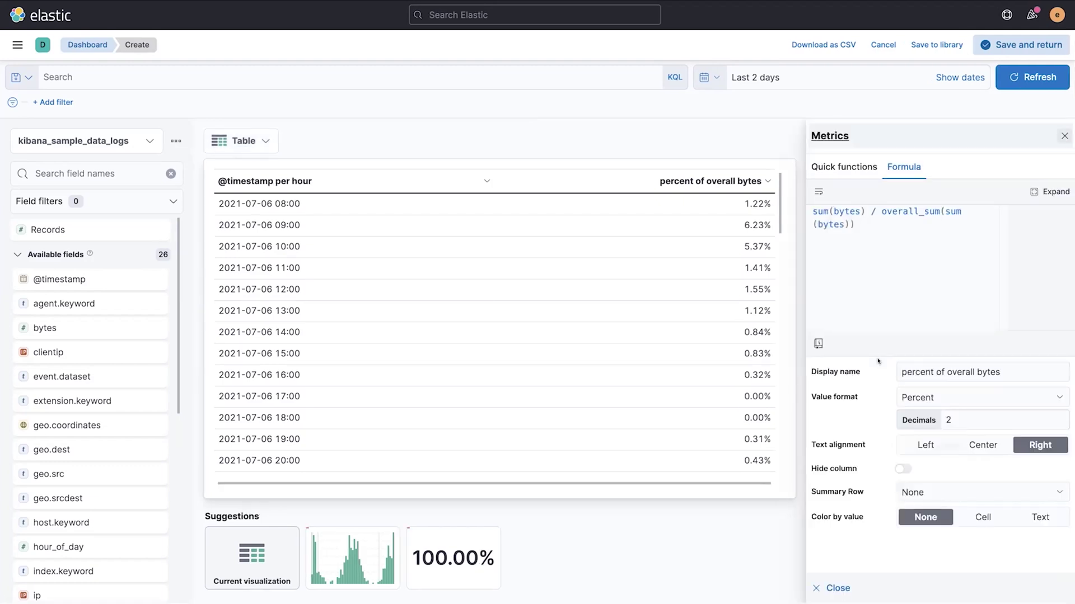
click(982, 518)
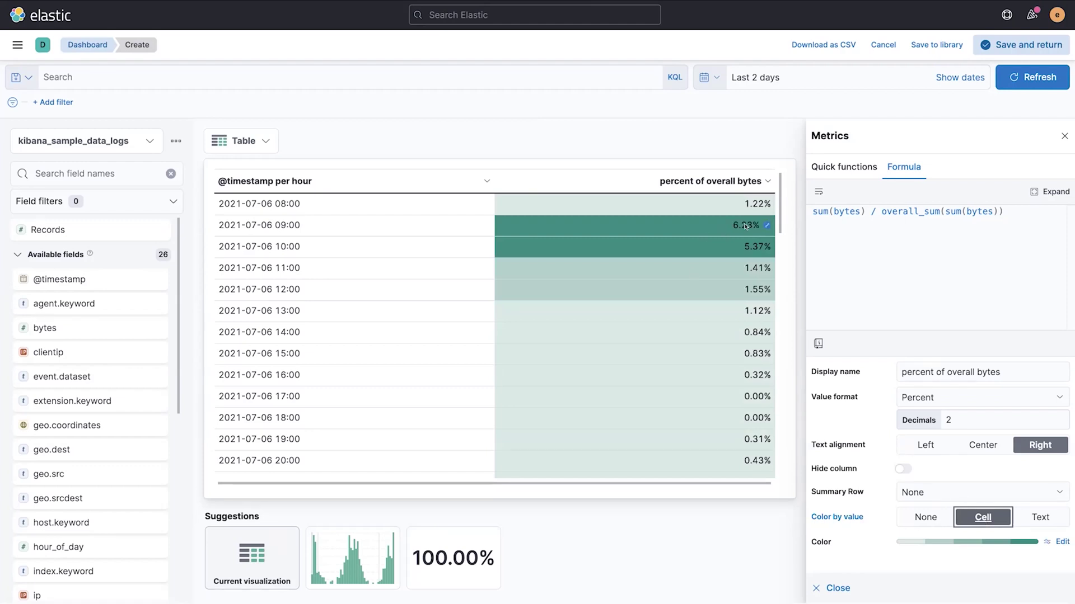
- Delete three middle color stops and make the lowest stop white
click(1062, 542)
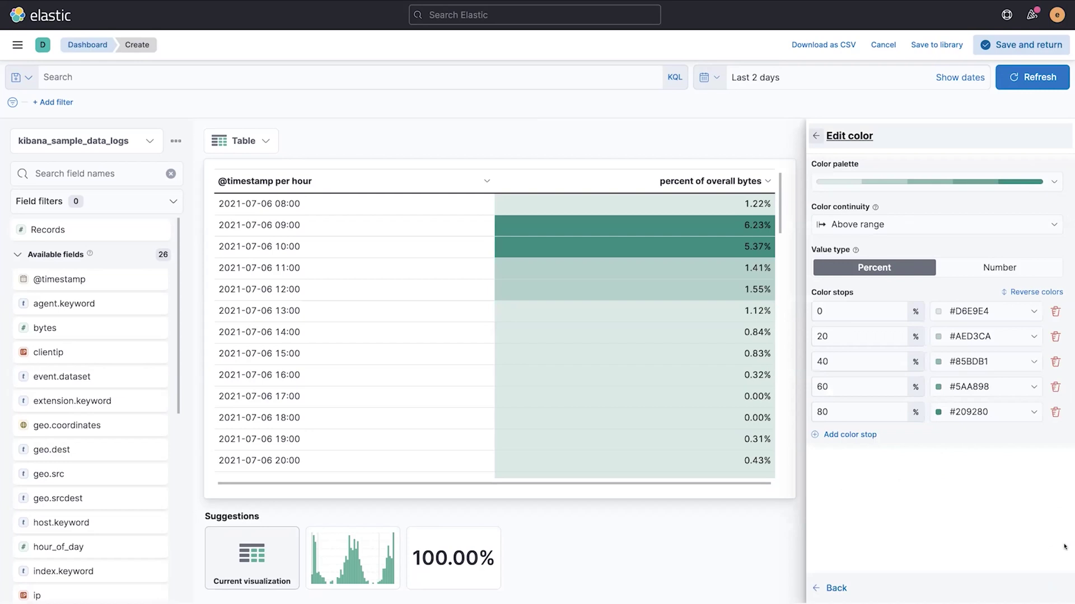
click(1055, 337)
click(1055, 337)
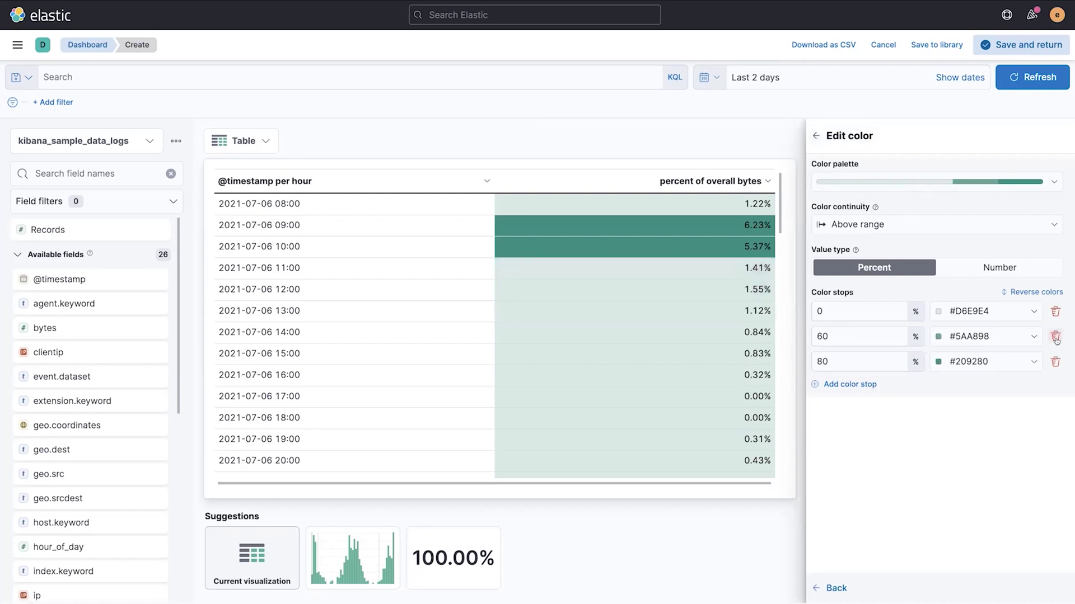
click(1055, 337)
click(939, 311)
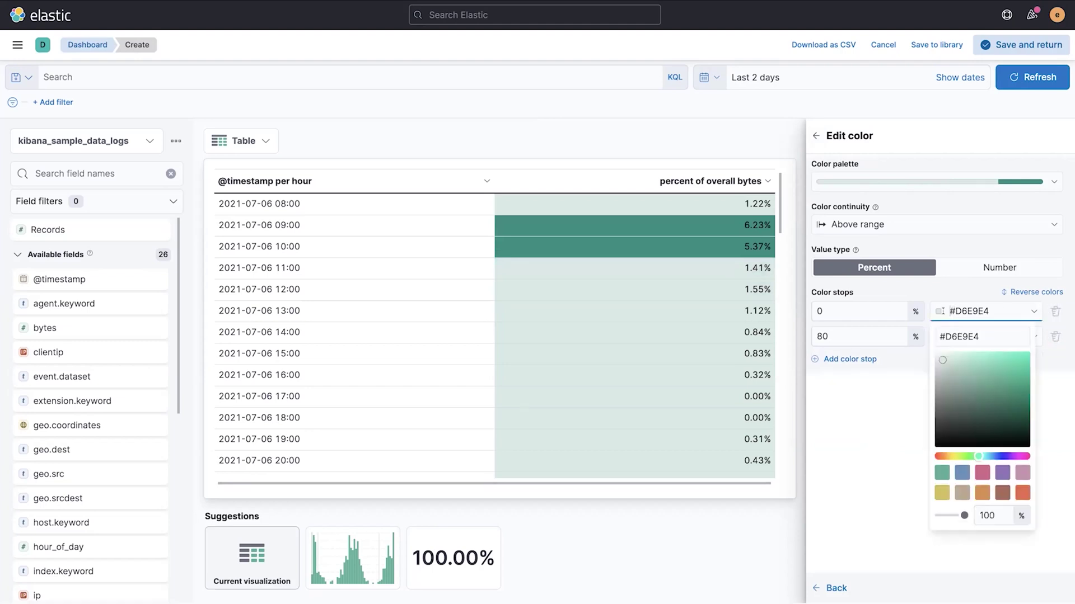
click(933, 352)
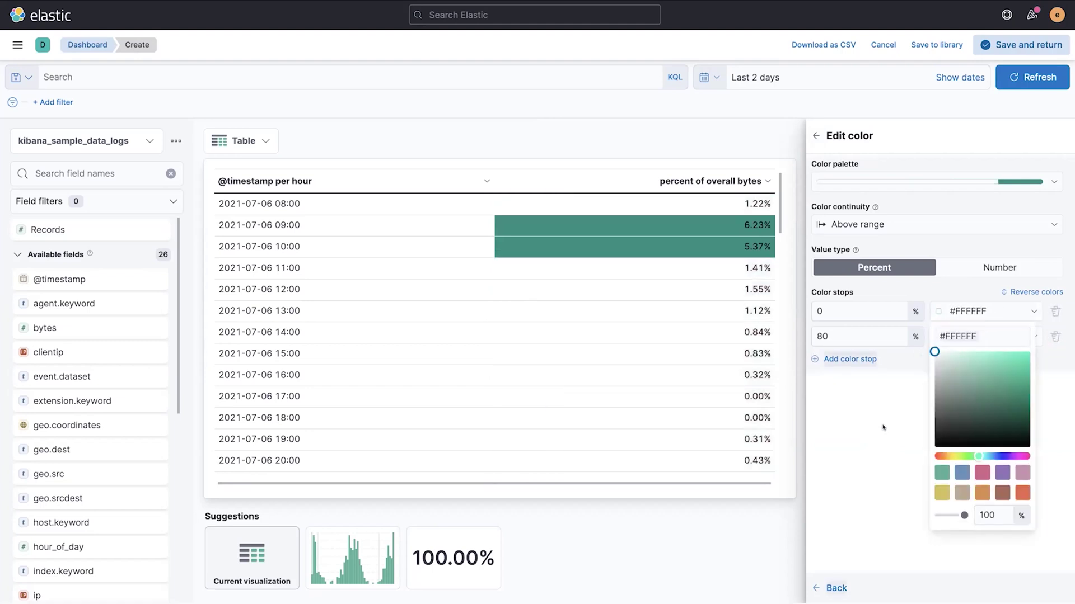
key(Escape)
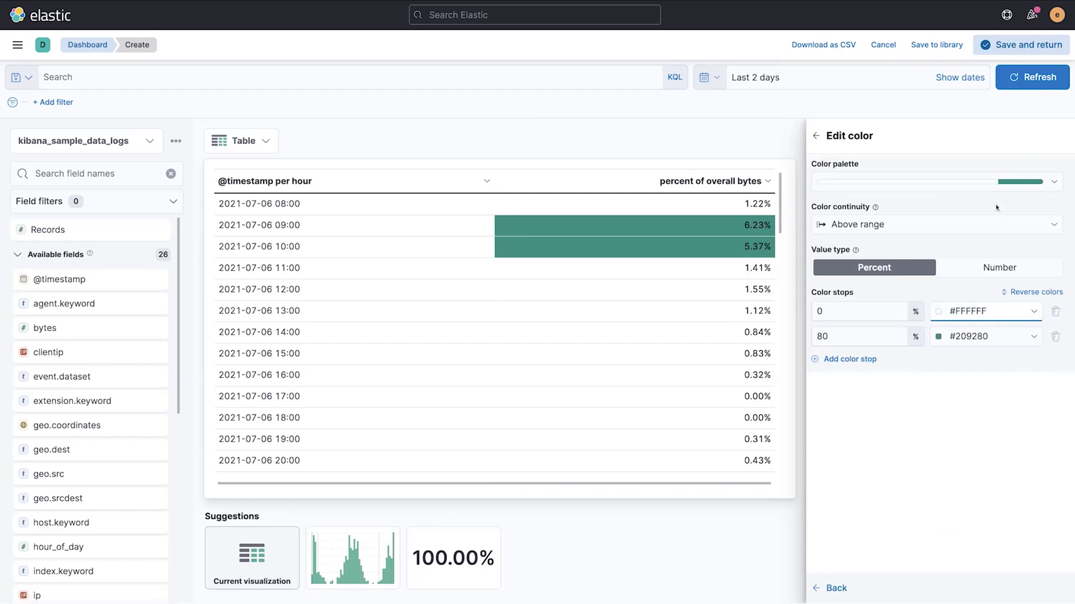
- Apply the Cool palette in light-to-dark order with percent-based color stops
click(997, 182)
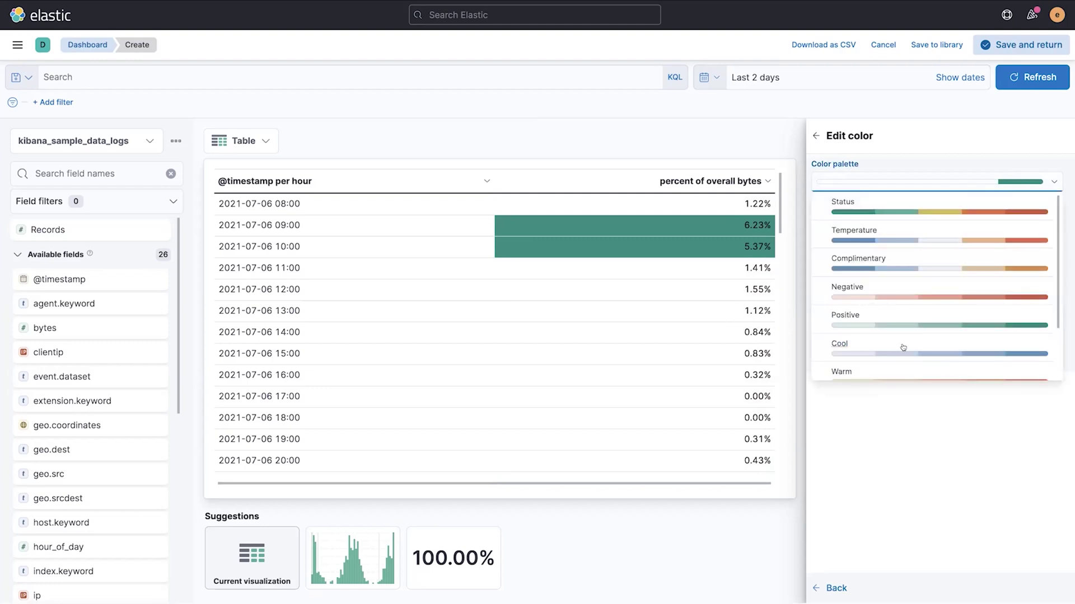
click(902, 347)
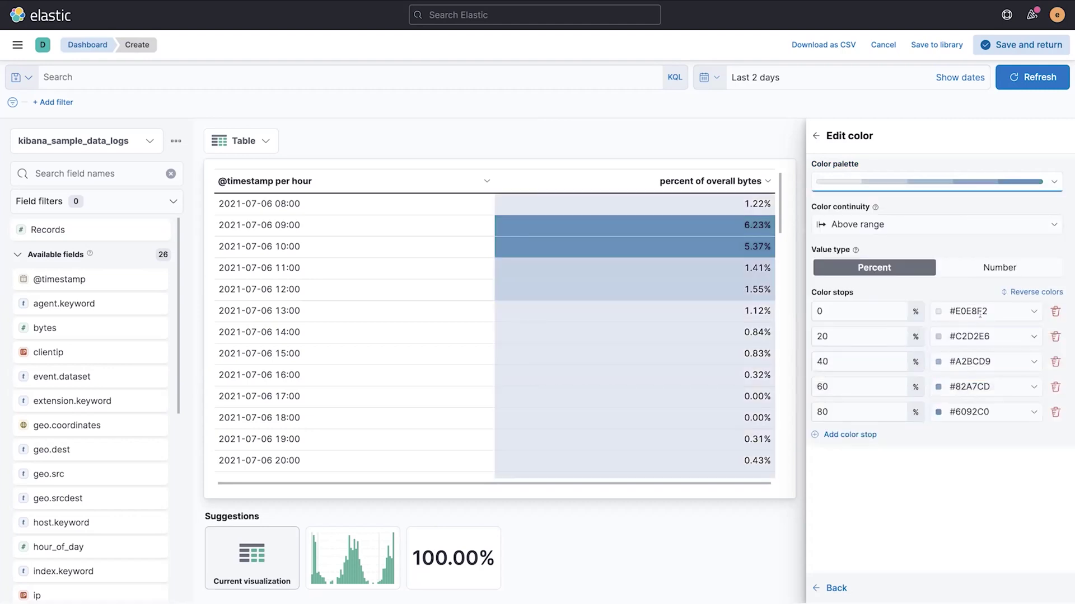
click(1032, 292)
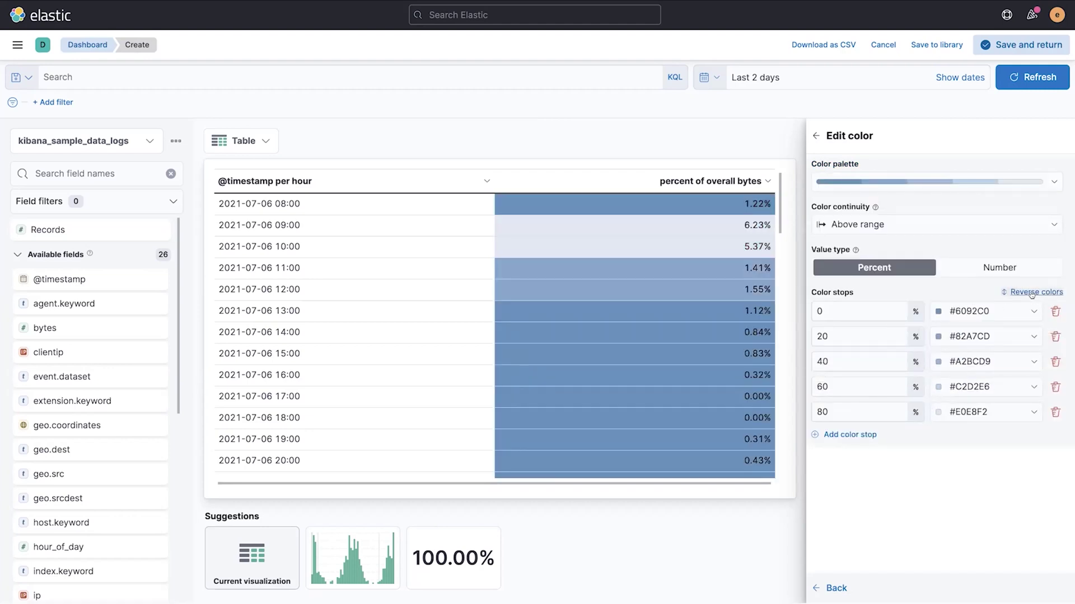
click(1032, 293)
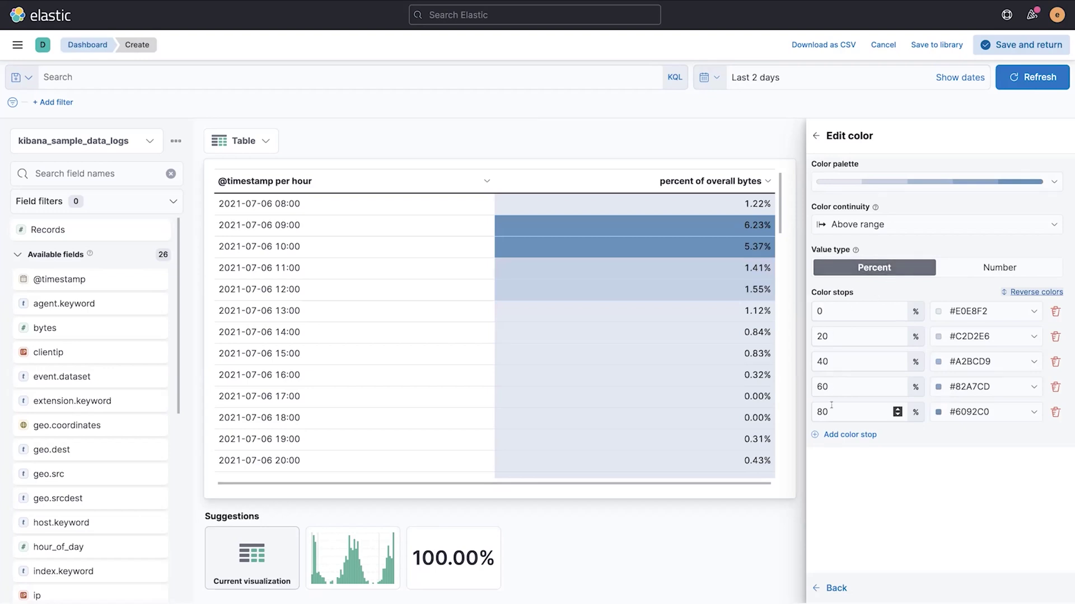
click(998, 268)
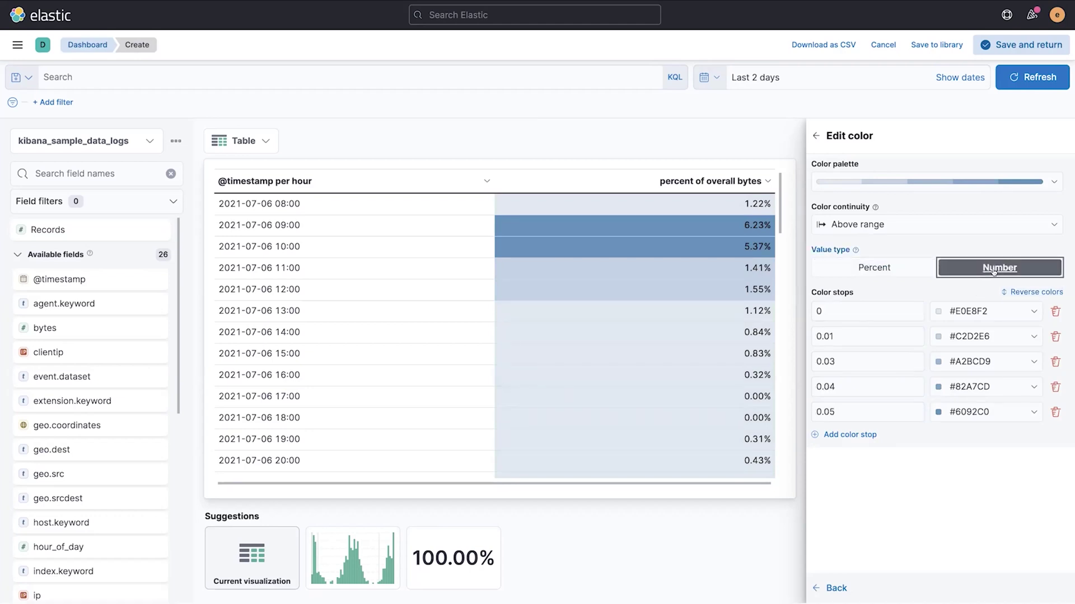
click(908, 269)
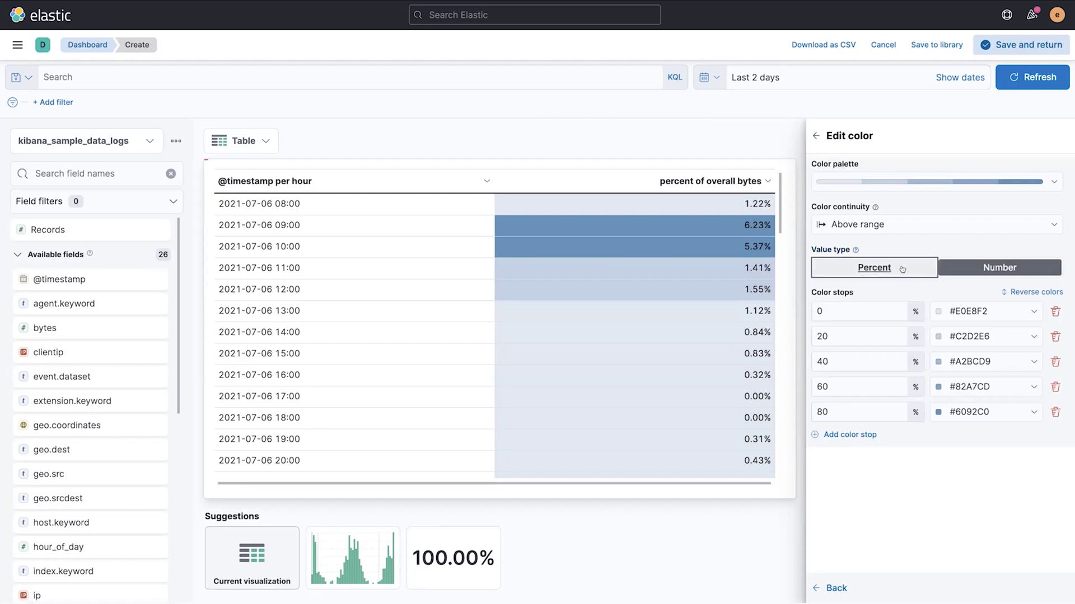
click(847, 140)
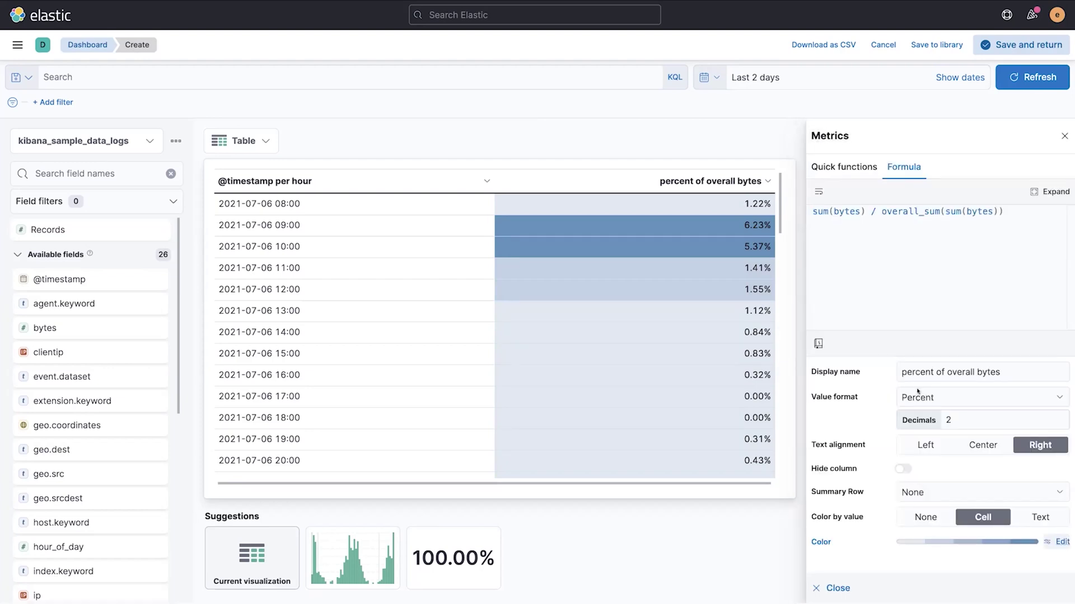
- Add an Average summary row and erase its 'Average' label text
click(938, 498)
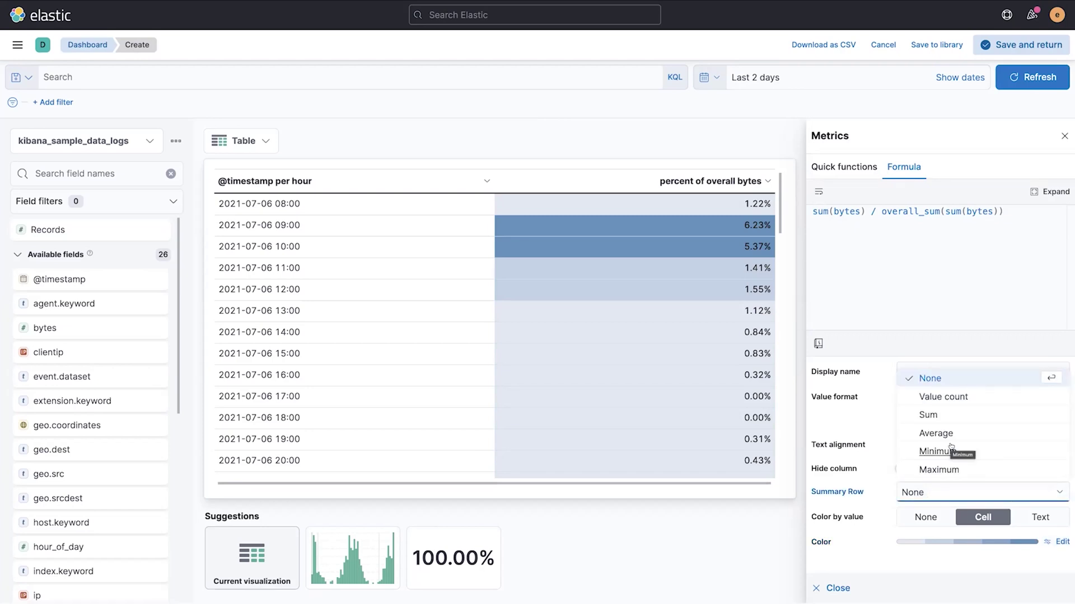
click(934, 416)
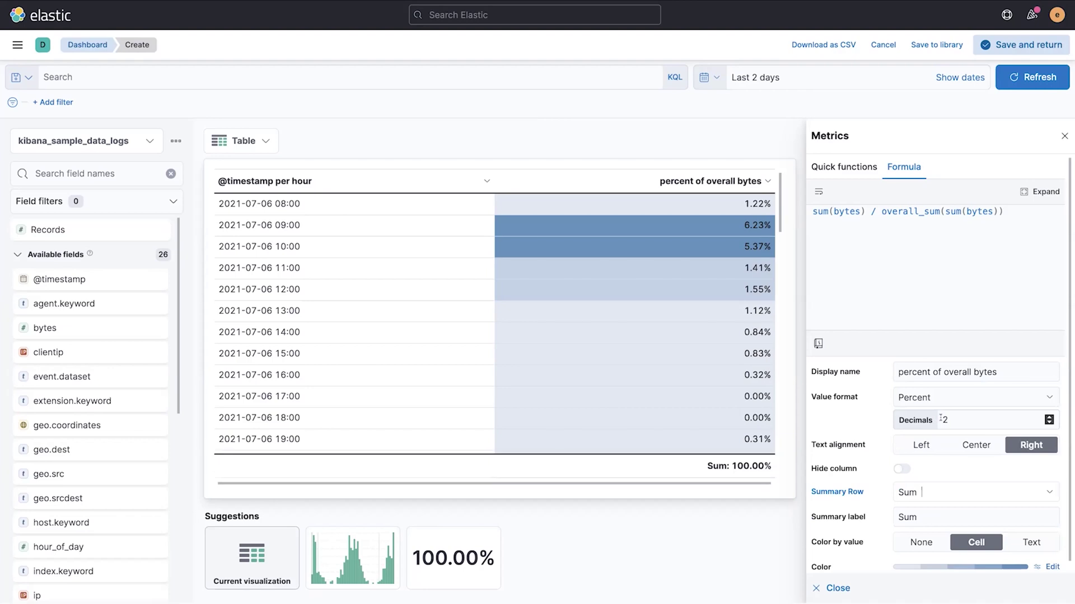
click(954, 492)
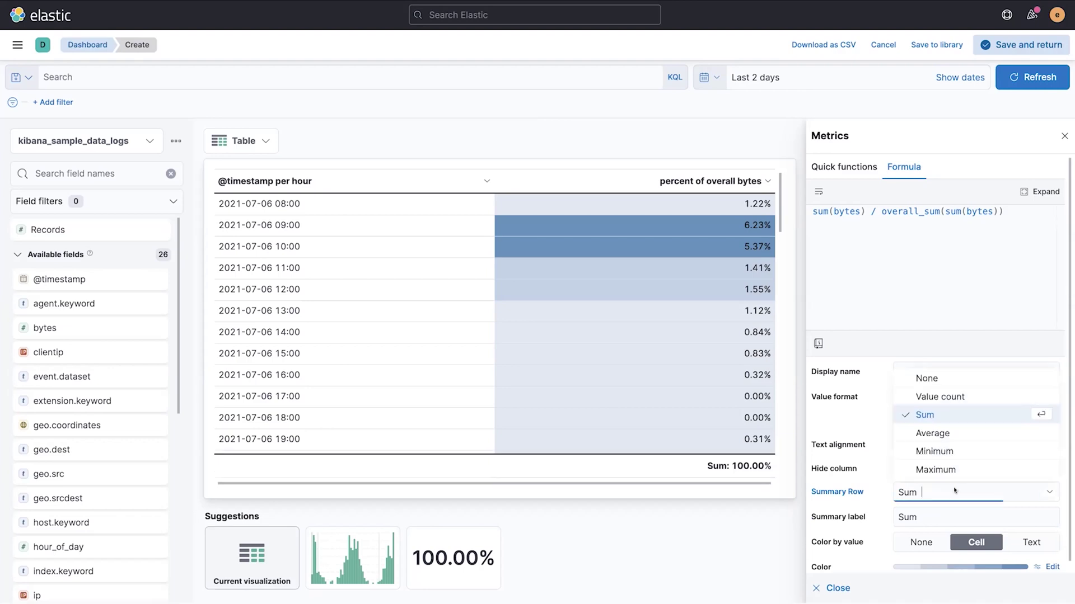
click(933, 435)
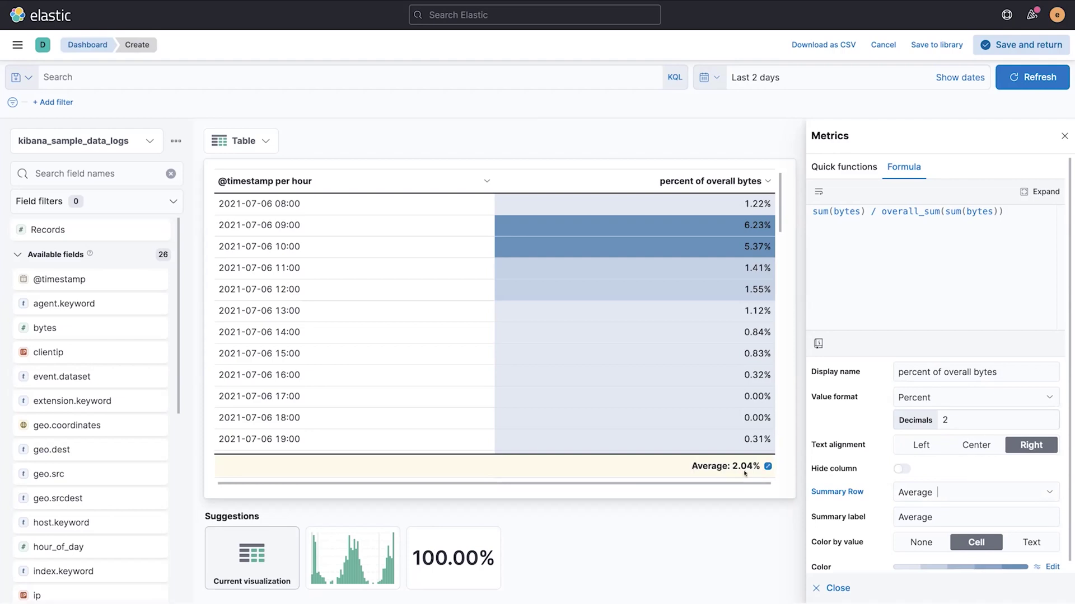
scroll(745, 430, down, 5)
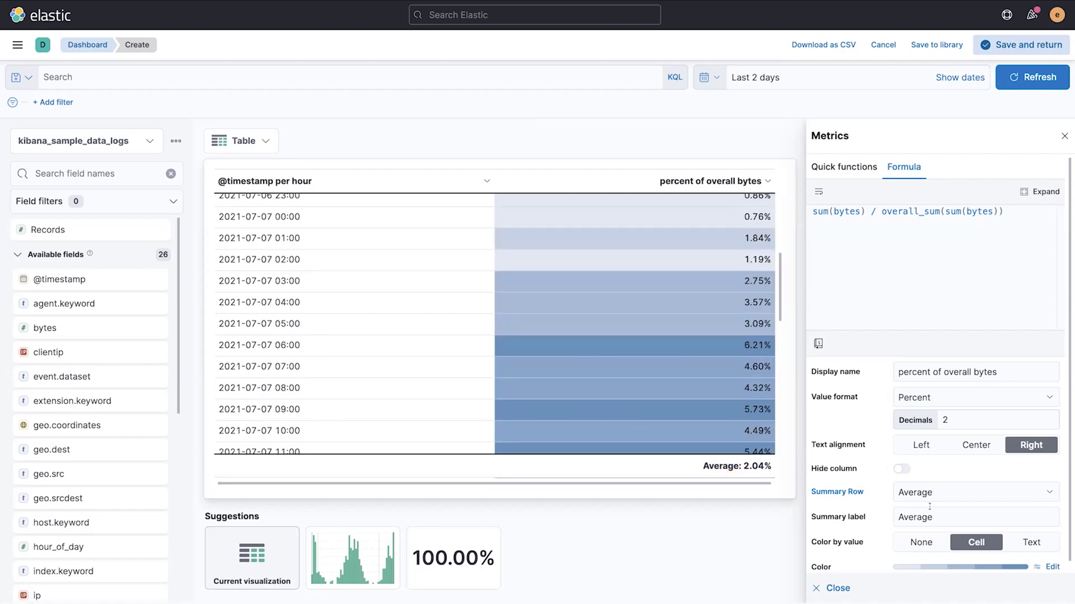
click(825, 516)
key(ctrl+a)
key(BackSpace)
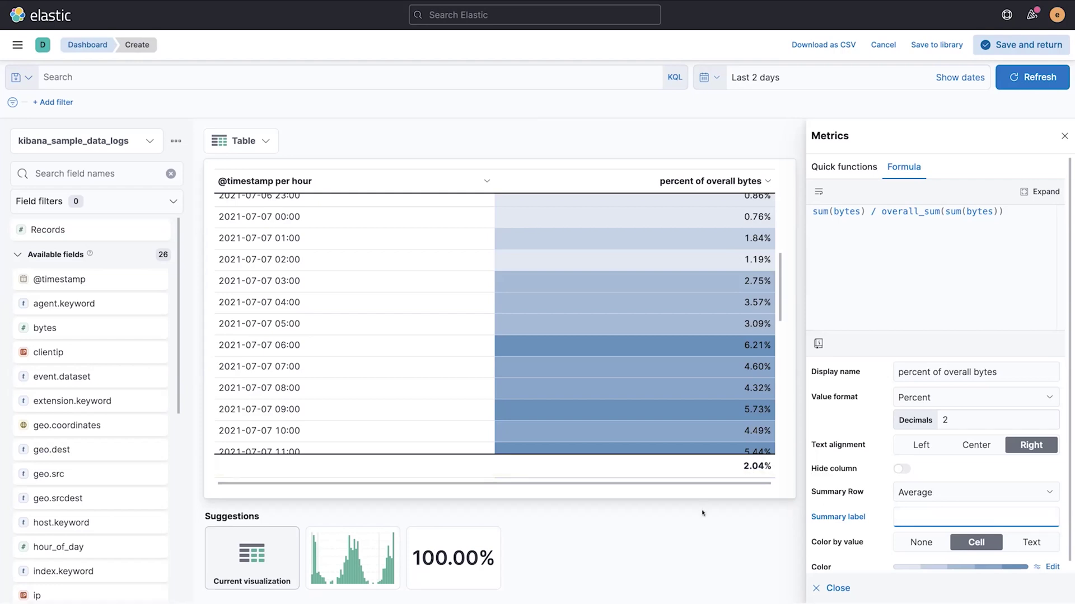
- Close the metric settings and visualize the geo.coordinates field in Maps
click(1063, 138)
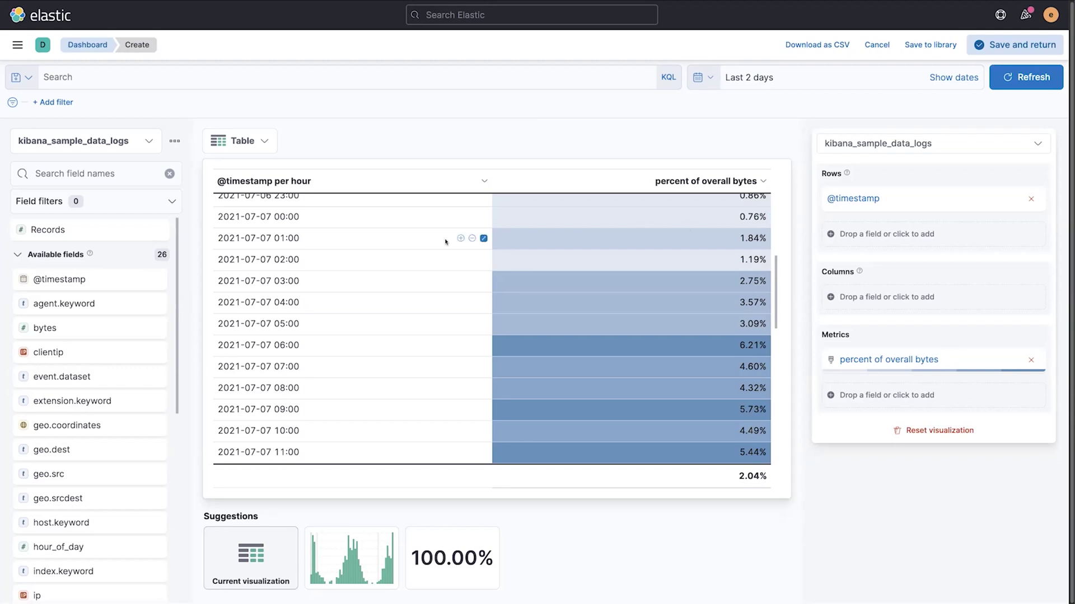
click(58, 426)
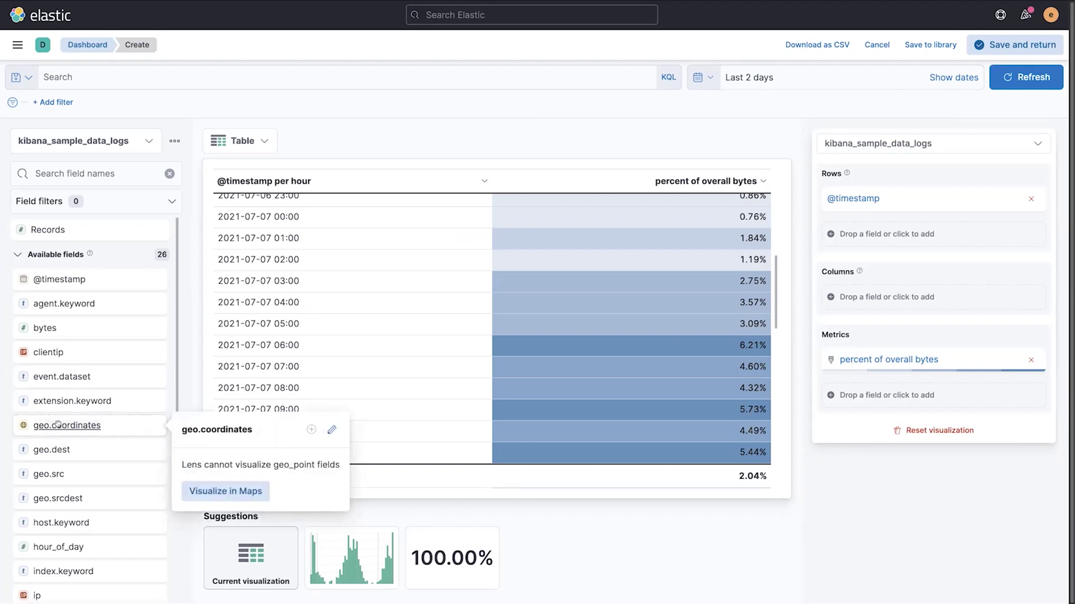
click(238, 491)
- Leave Lens unsaved, zoom the map to the continental US, and play the six-hour time slider window
click(619, 305)
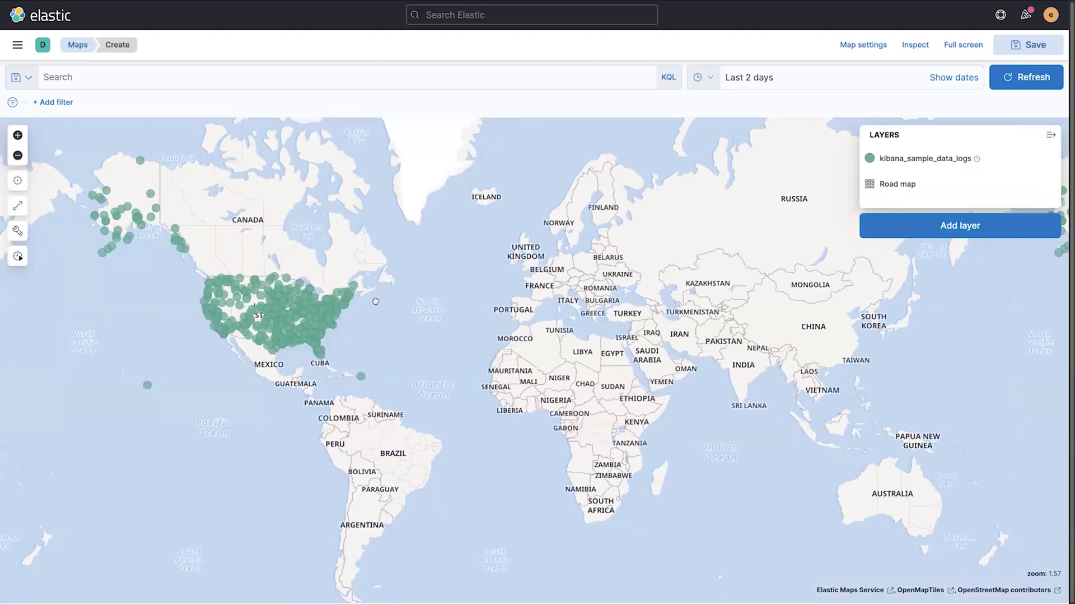
drag(193, 267, 369, 373)
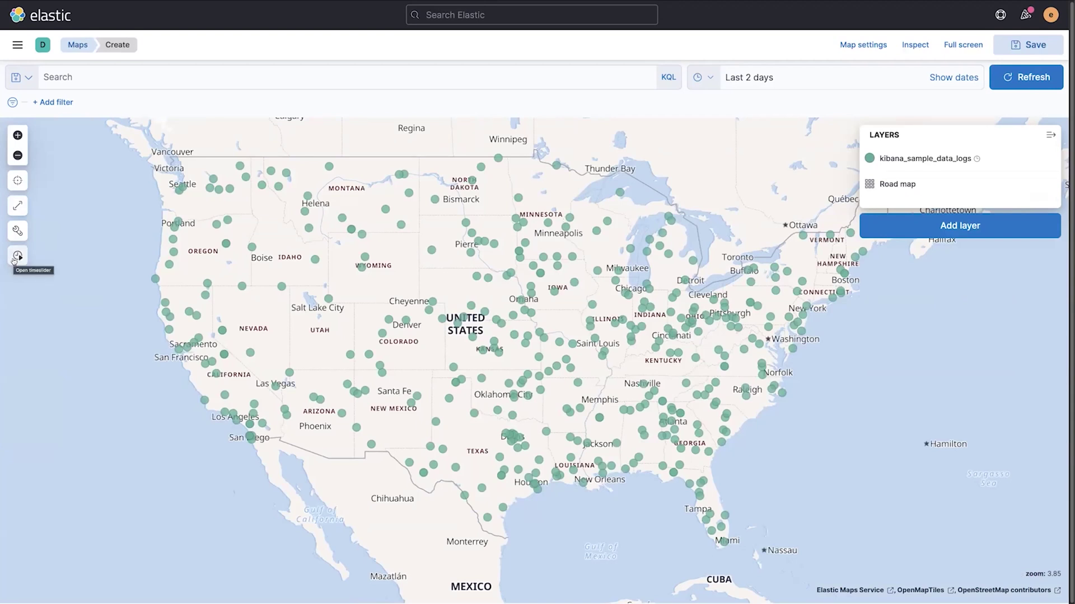
click(16, 257)
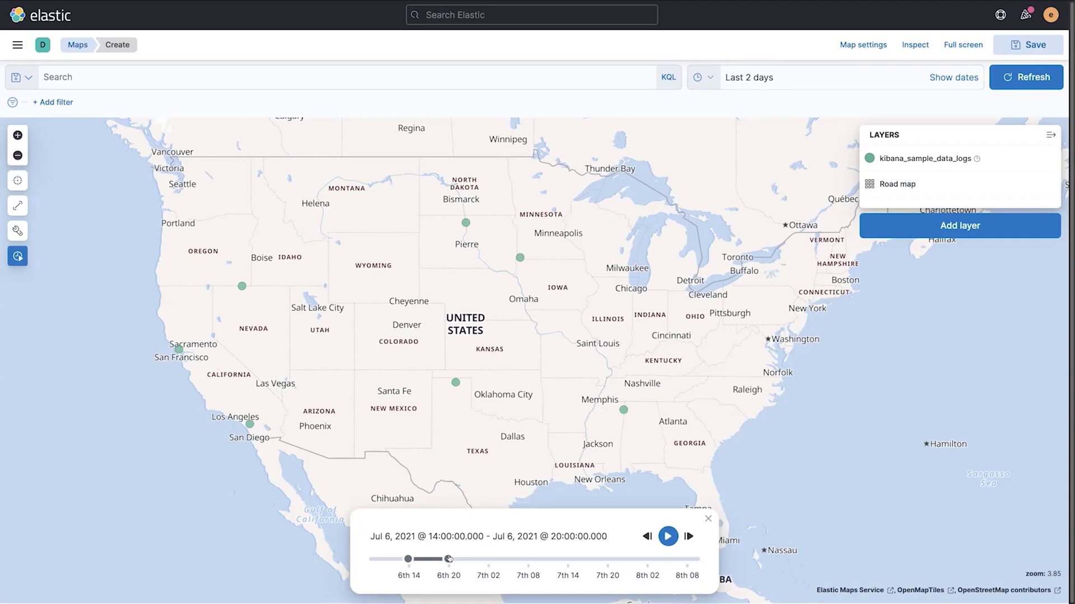
mouse_move(429, 560)
mouse_down()
mouse_move(515, 573)
mouse_move(530, 560)
mouse_move(519, 558)
mouse_move(542, 560)
mouse_move(419, 560)
mouse_move(450, 561)
mouse_up()
click(667, 537)
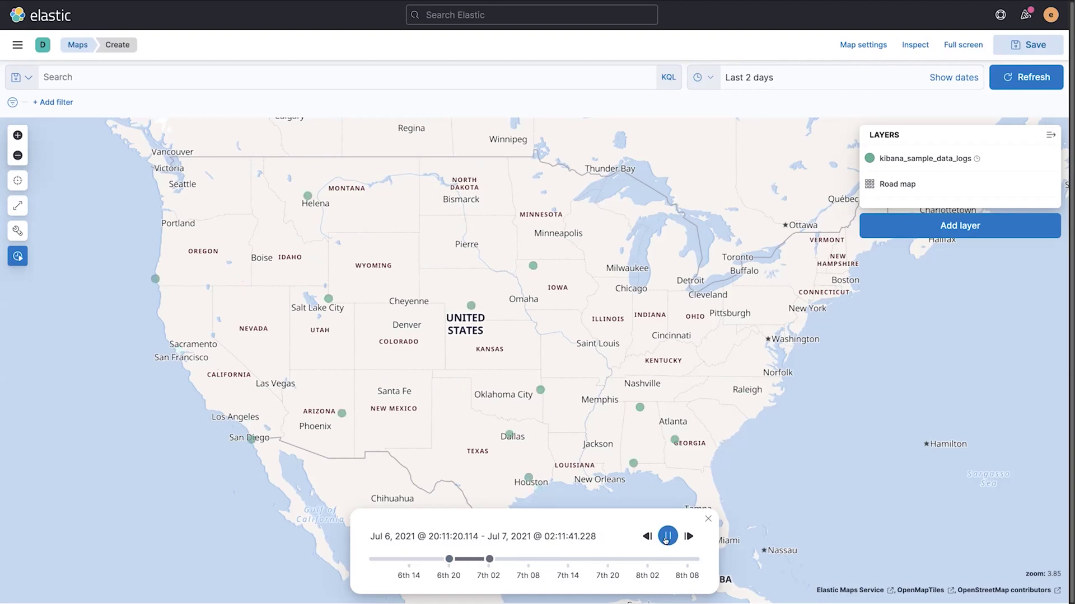